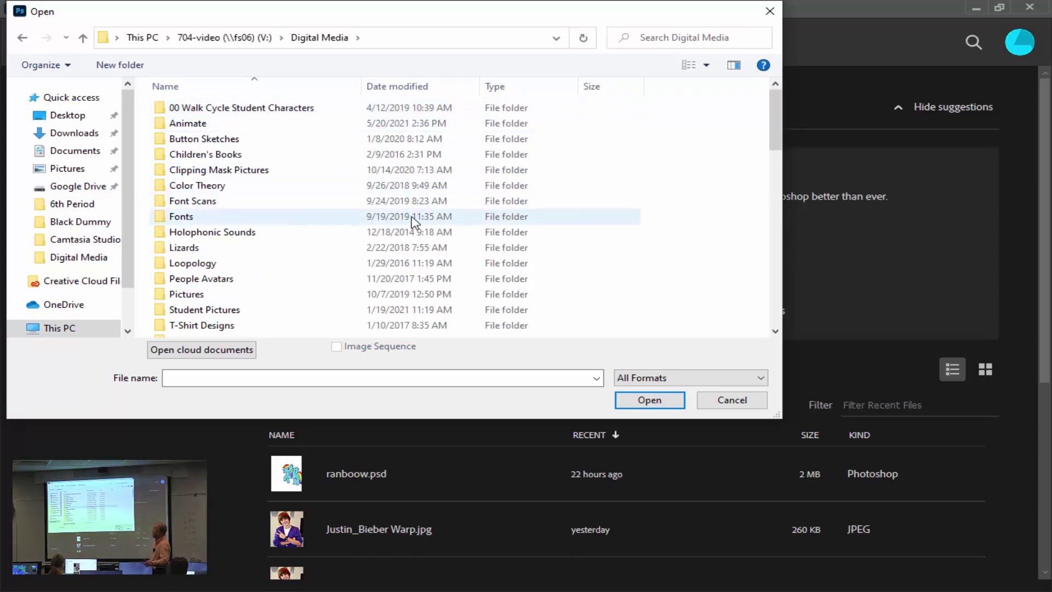
# Step: Open the Justin_Bieber image from the Digital Media folder and duplicate its Background layer
pyautogui.scroll(-8, 415, 221)
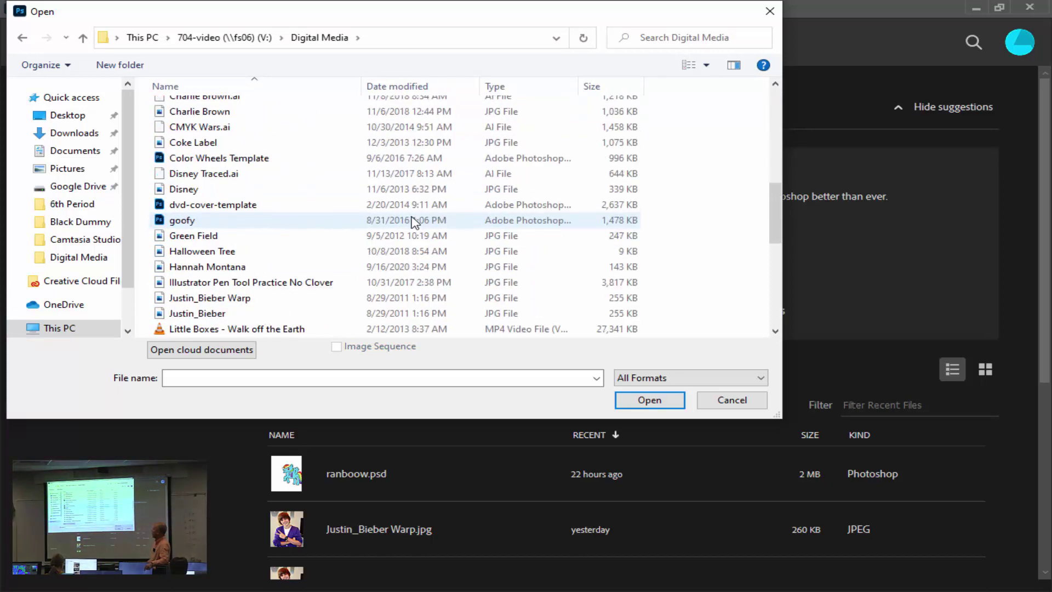
pyautogui.doubleClick(294, 314)
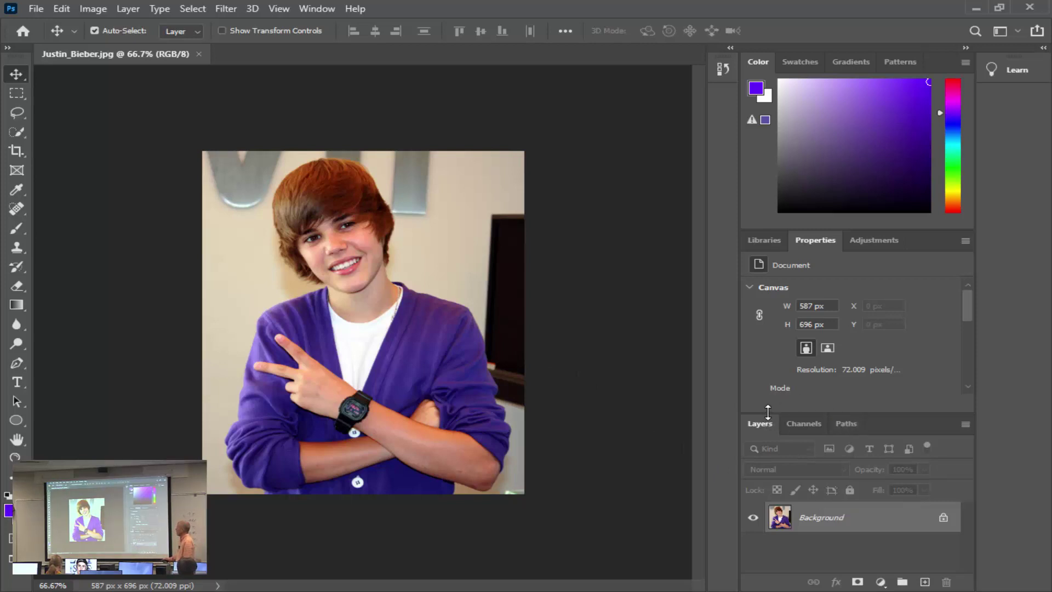
pyautogui.moveTo(767, 412); pyautogui.dragTo(767, 361)
pyautogui.moveTo(788, 470); pyautogui.dragTo(925, 582)
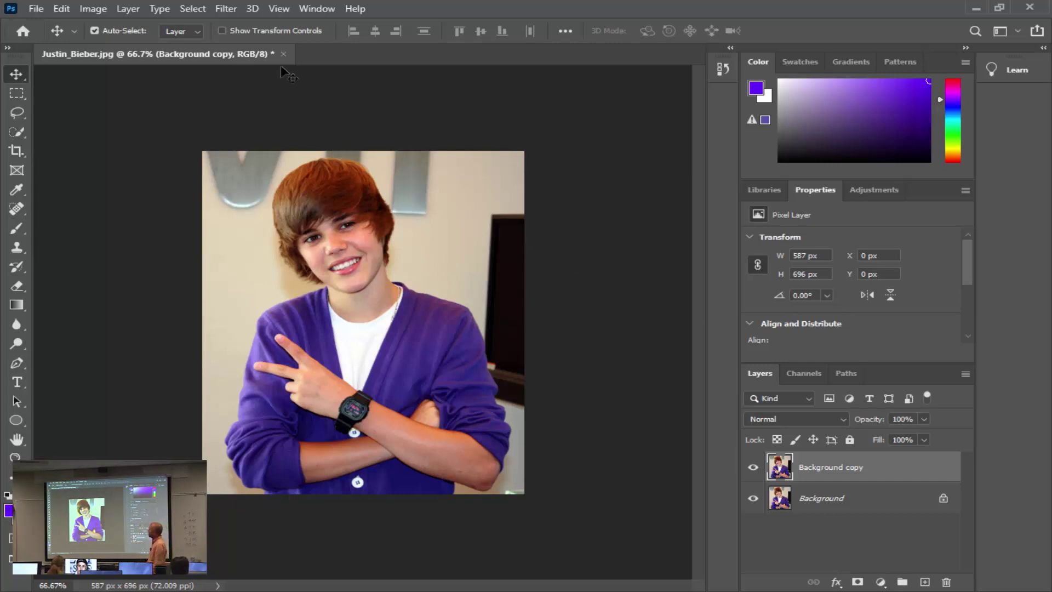
# Step: Preview the Artistic filters Colored Pencil, Film Grain and Paint Daubs on the copied layer in the Filter Gallery
pyautogui.click(234, 8)
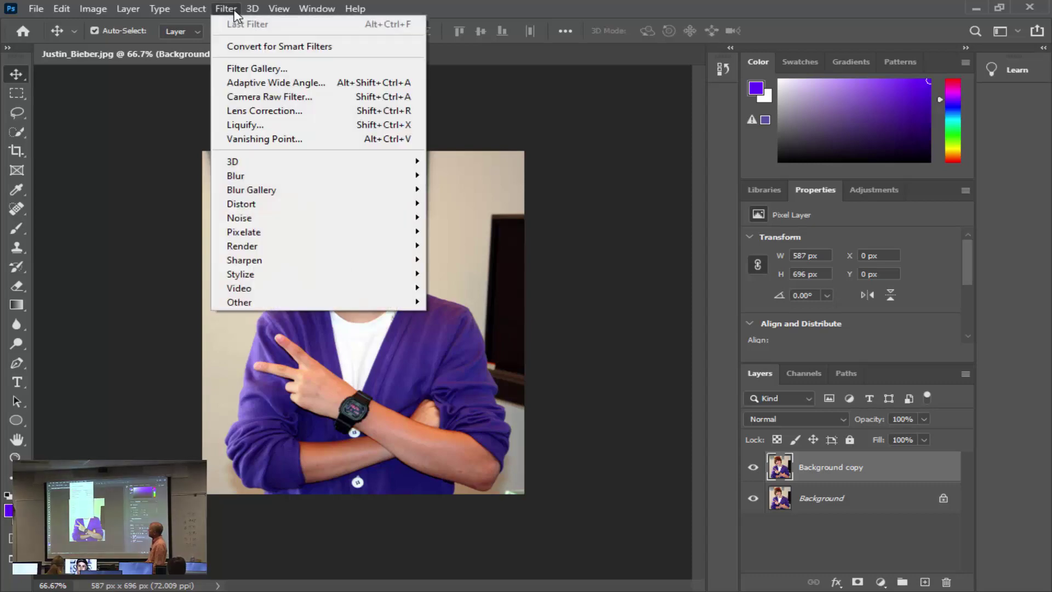
pyautogui.click(267, 68)
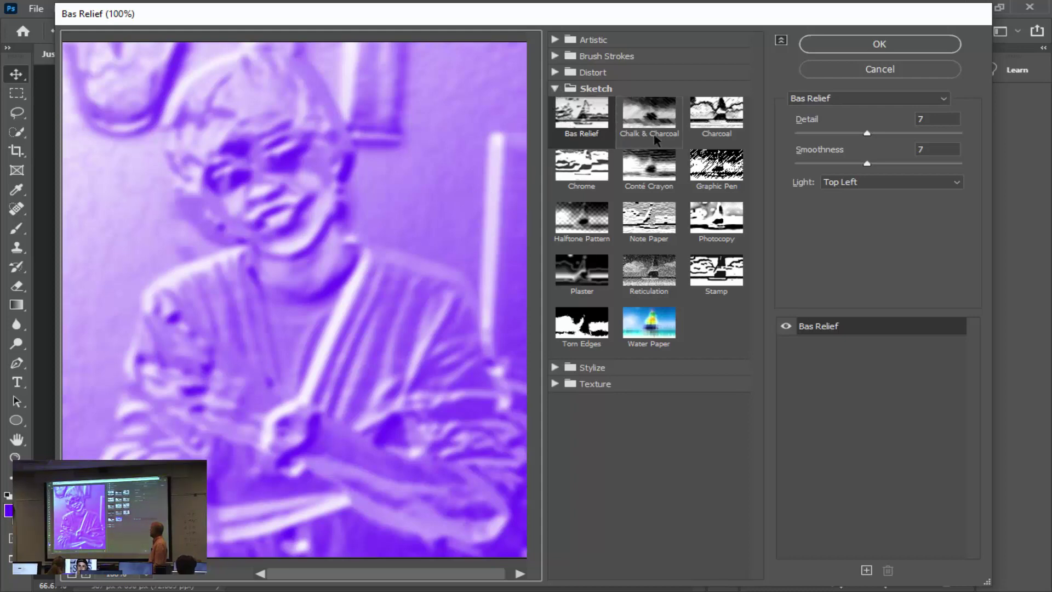
pyautogui.click(554, 88)
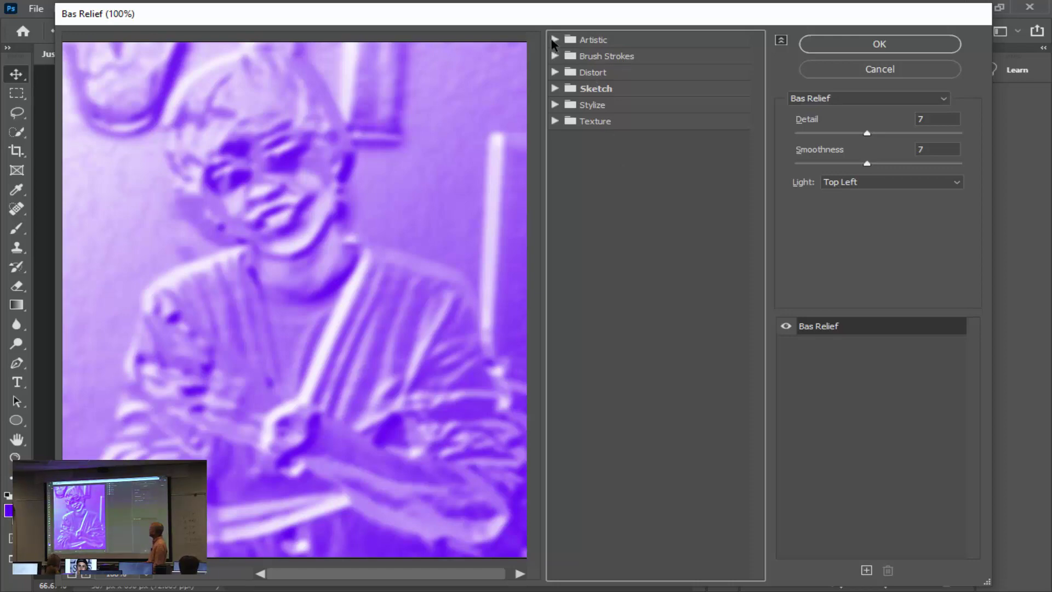
pyautogui.click(554, 40)
pyautogui.click(582, 65)
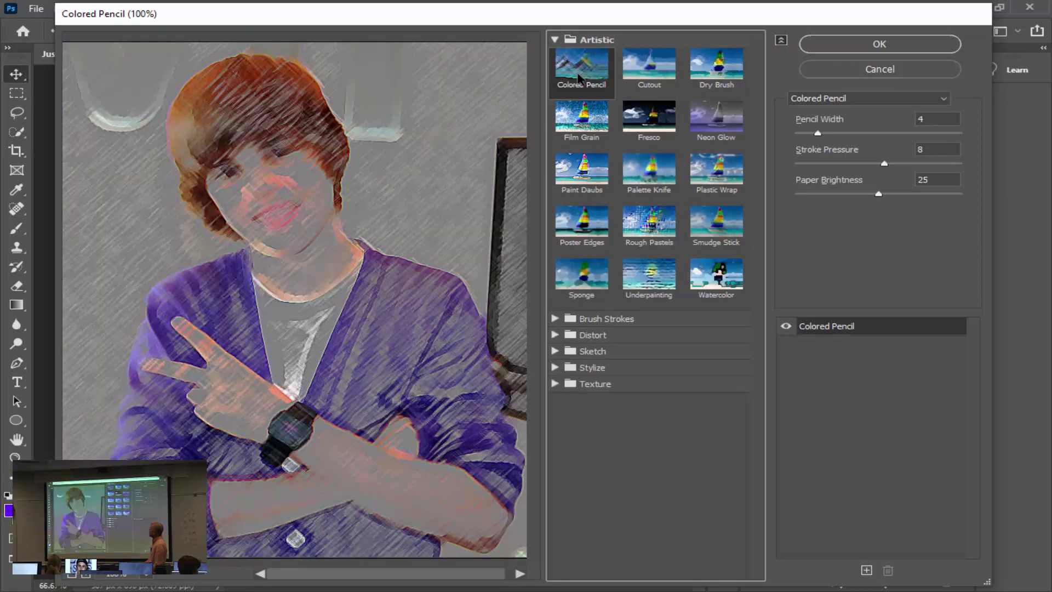
pyautogui.click(596, 127)
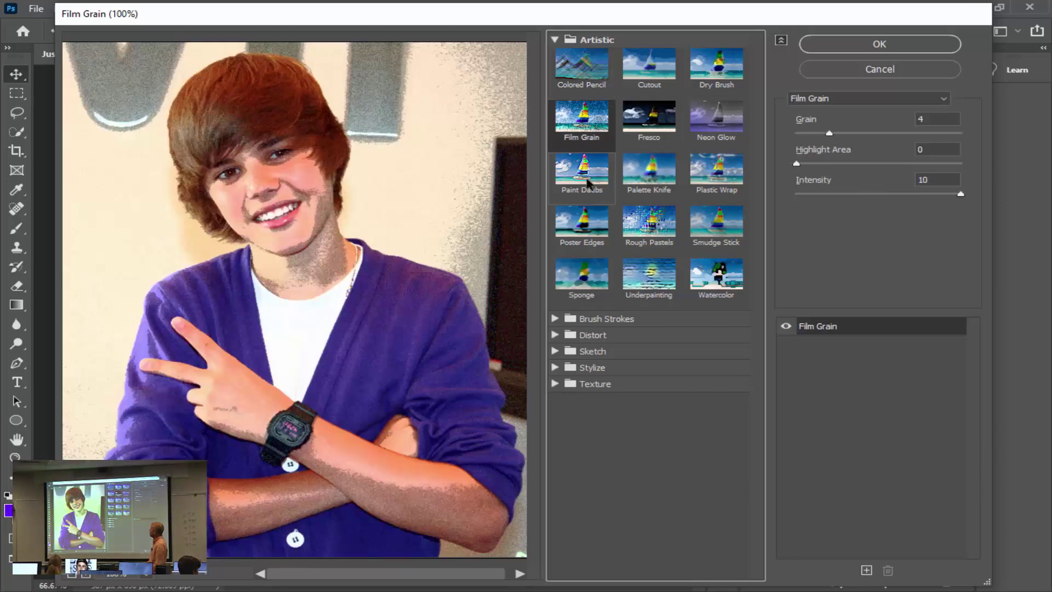
pyautogui.click(587, 180)
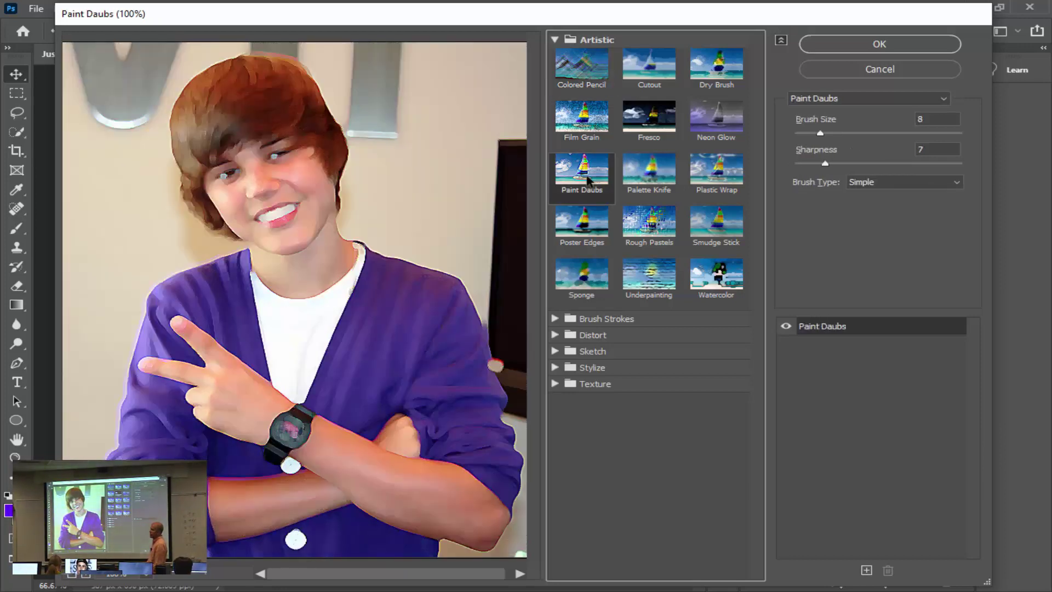
# Step: Try the Palette Knife filter with Stroke Size 25, Stroke Detail 2 and Softness 3
pyautogui.click(630, 183)
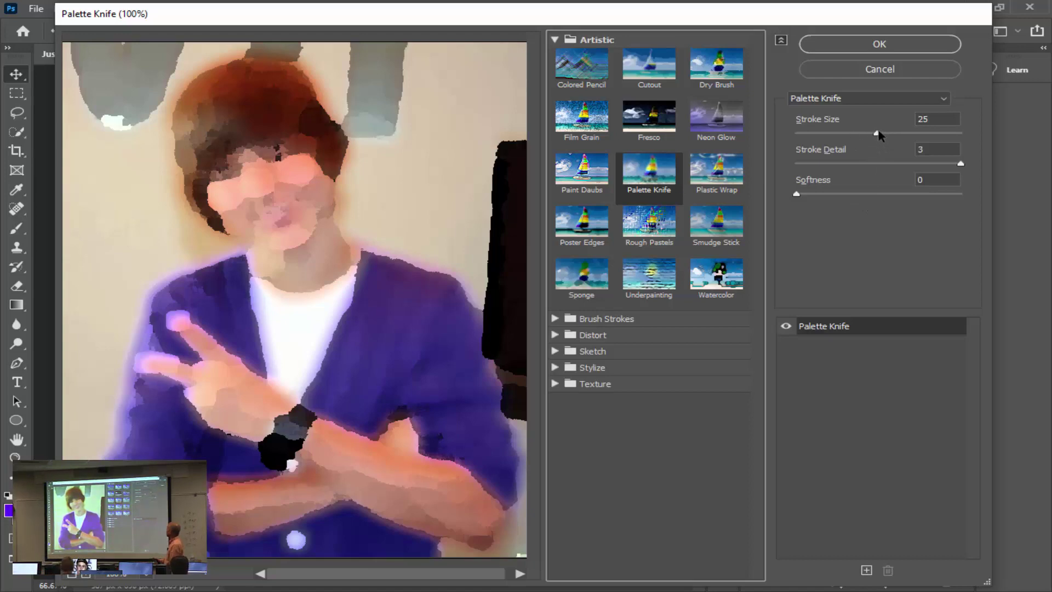
pyautogui.moveTo(876, 133)
pyautogui.mouseDown()
pyautogui.moveTo(831, 151)
pyautogui.moveTo(880, 176)
pyautogui.mouseUp()
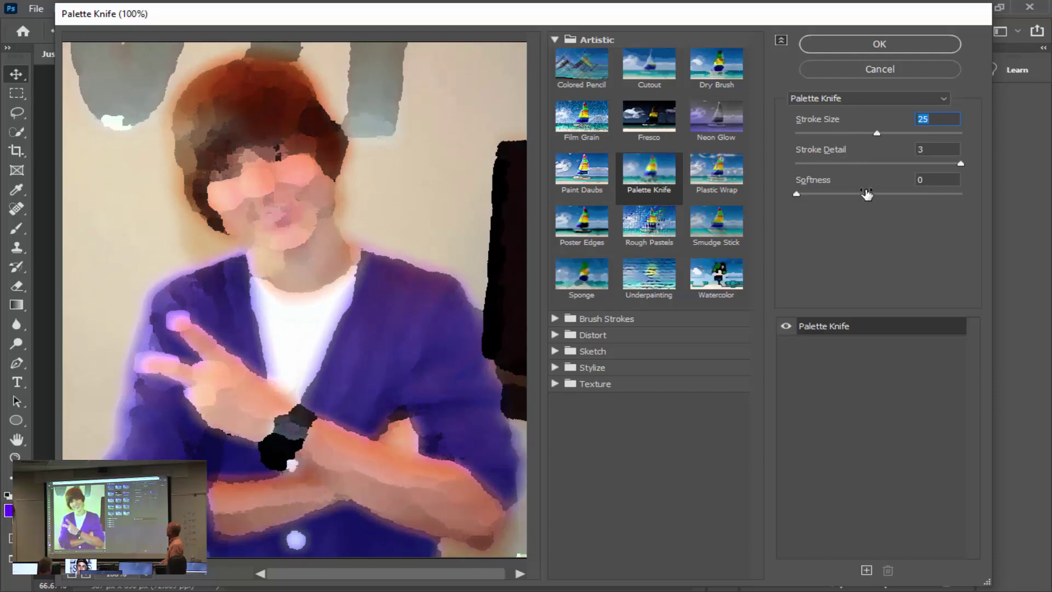
pyautogui.moveTo(962, 164); pyautogui.dragTo(865, 164)
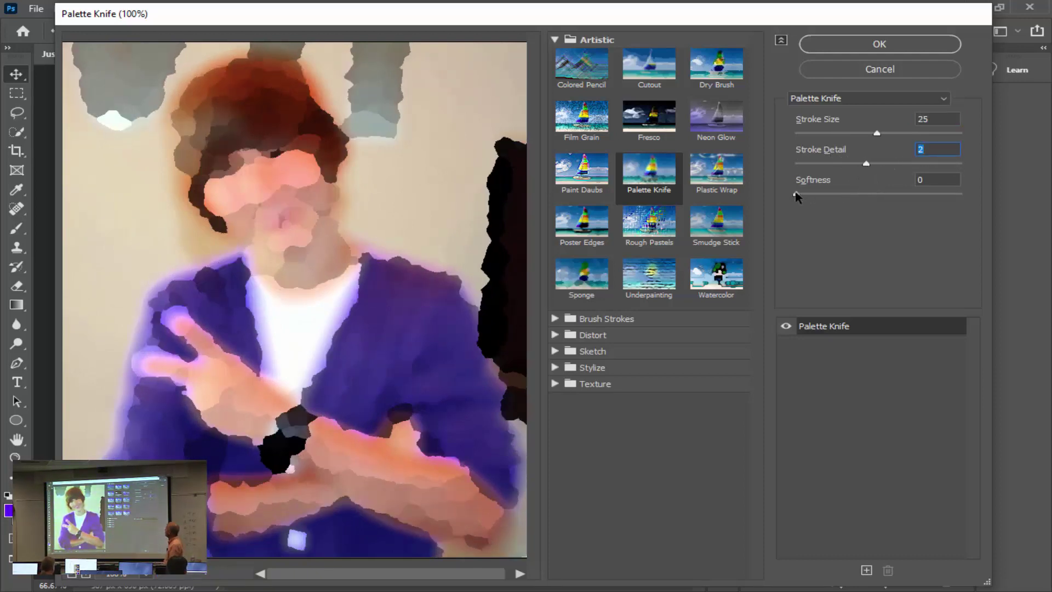
pyautogui.moveTo(797, 198); pyautogui.dragTo(843, 196)
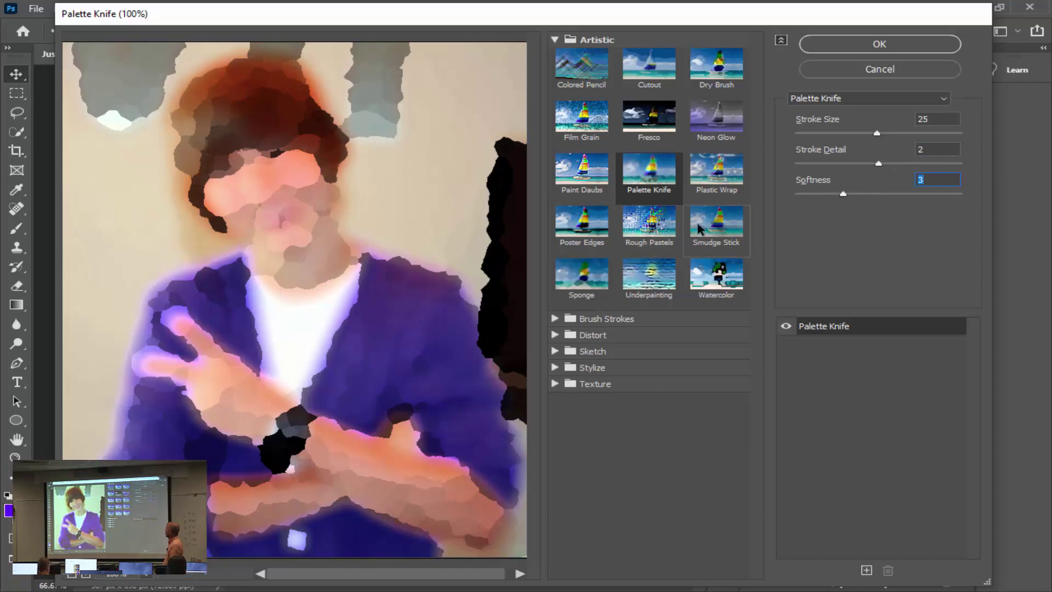
# Step: Try stacking a second effect over Smudge Stick, previewing Bas Relief, Chalk & Charcoal and Charcoal, and cancel the Filter Gallery
pyautogui.click(710, 228)
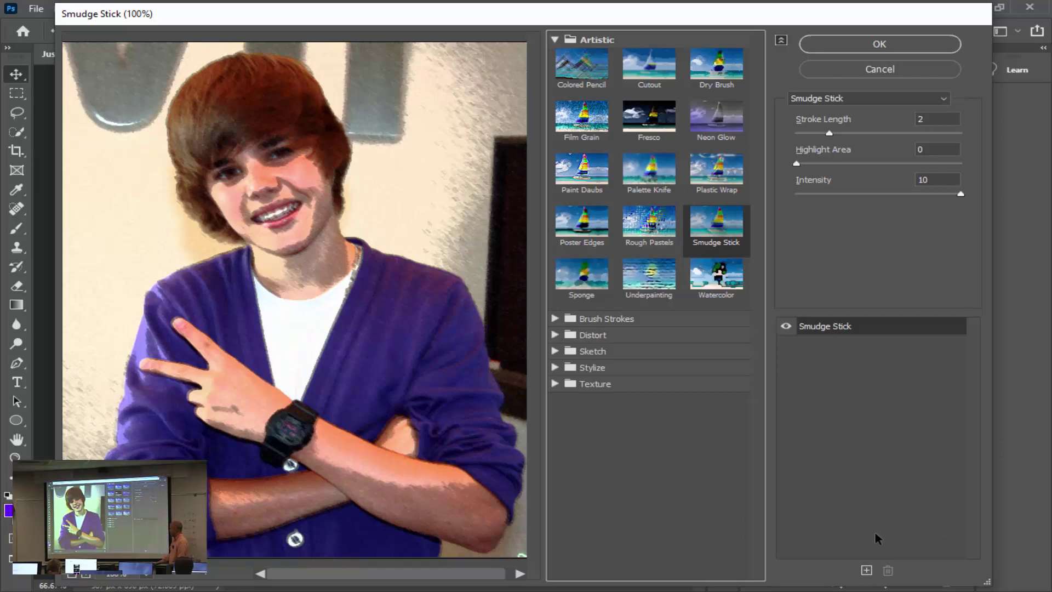
pyautogui.click(866, 571)
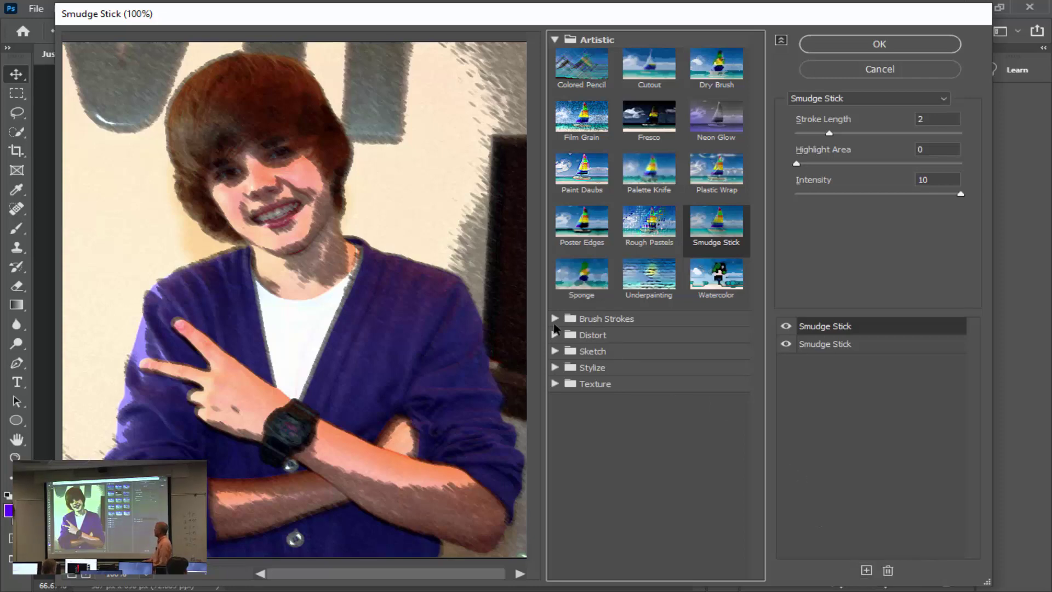
pyautogui.click(555, 352)
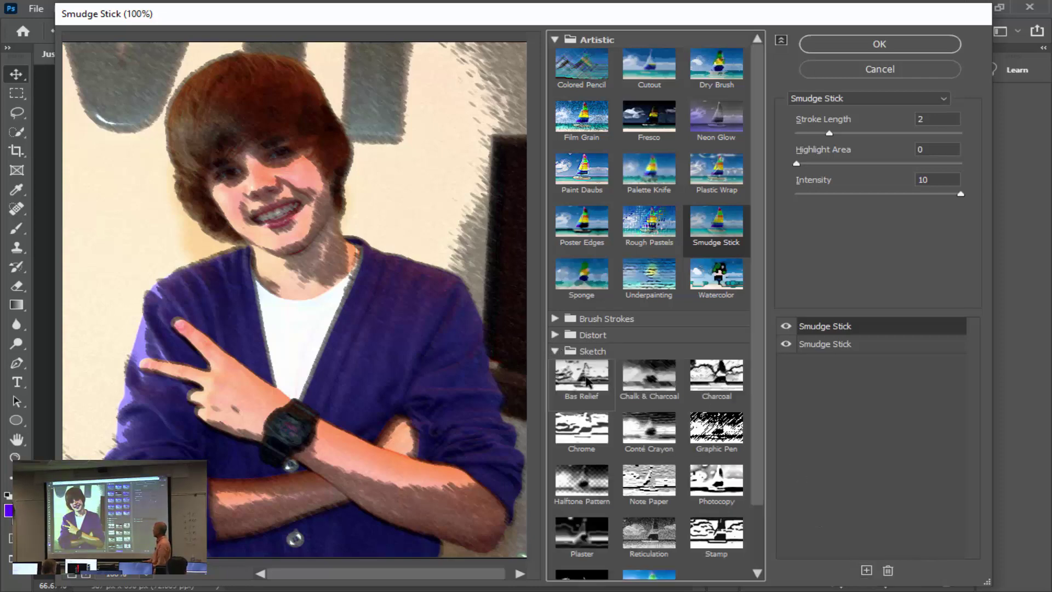
pyautogui.click(586, 381)
pyautogui.click(646, 383)
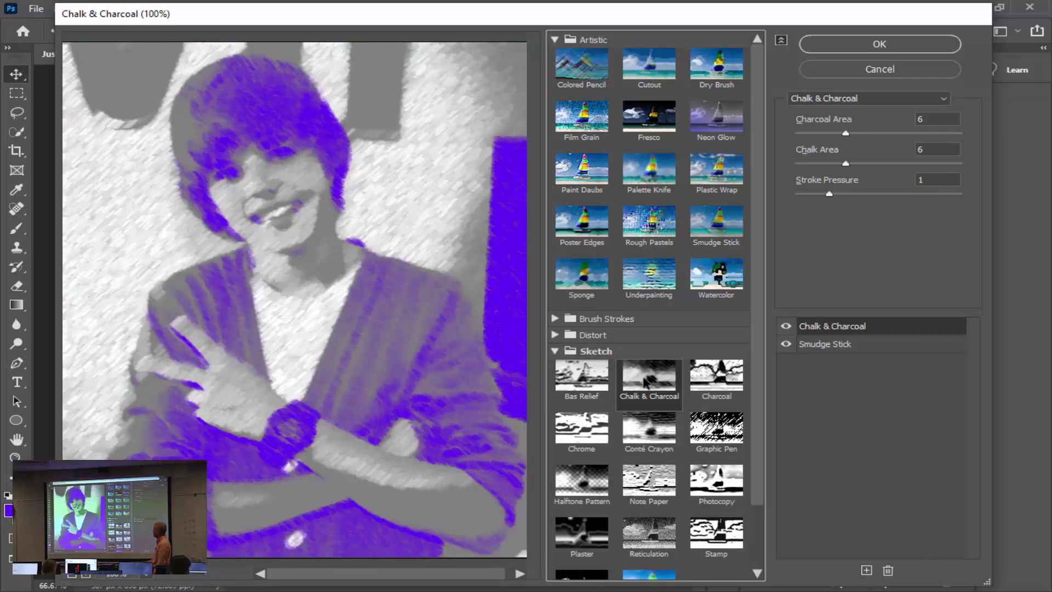
pyautogui.click(715, 381)
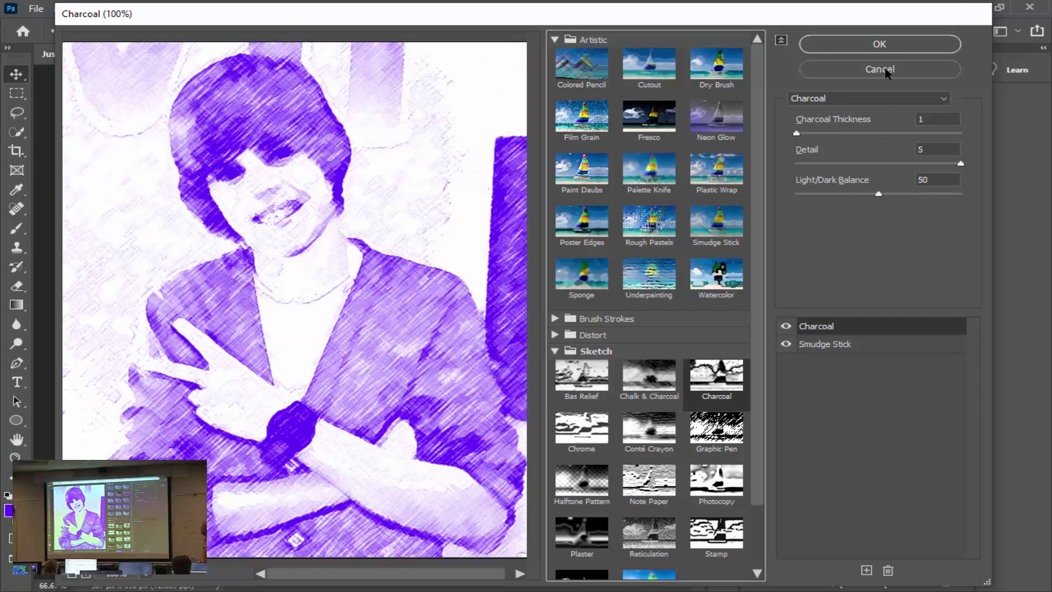
pyautogui.click(884, 68)
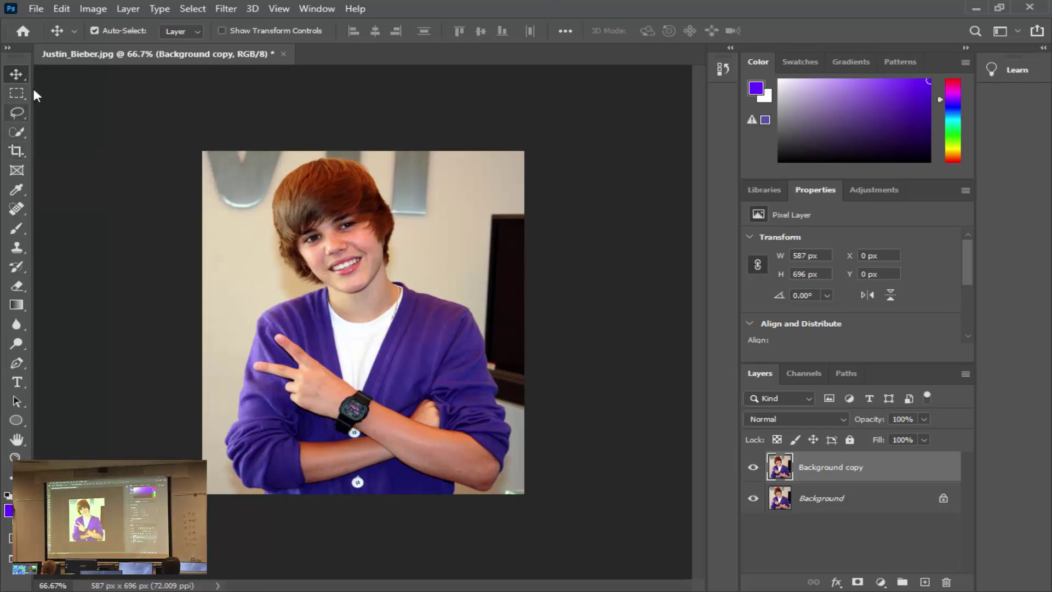
# Step: Select the whole background around the boy, including the area beside his elbow, with the Quick Selection Tool
pyautogui.click(21, 135)
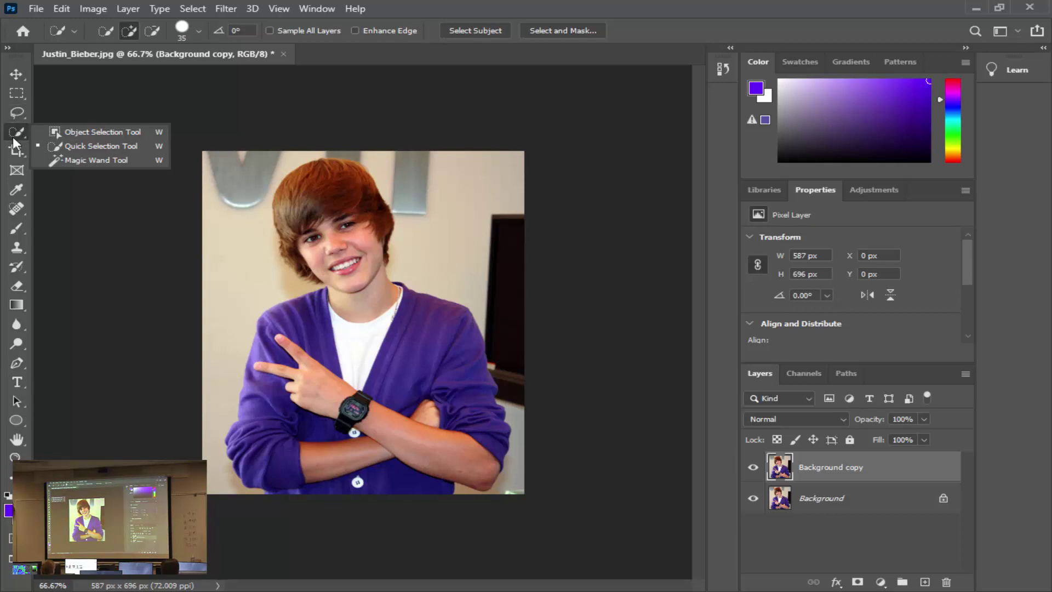
pyautogui.click(83, 149)
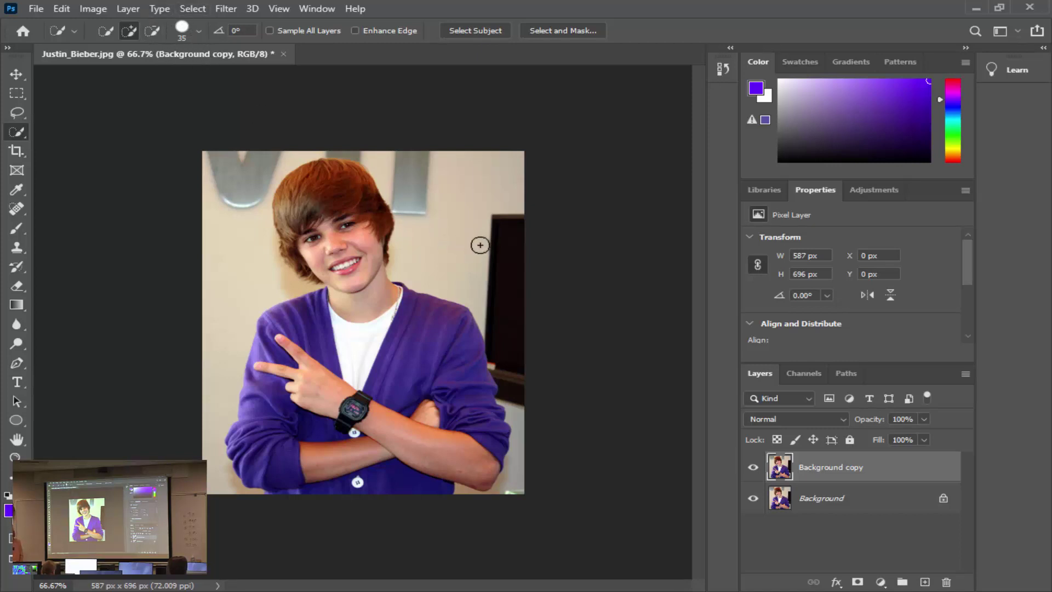
pyautogui.moveTo(510, 235)
pyautogui.mouseDown()
pyautogui.moveTo(374, 156)
pyautogui.moveTo(316, 148)
pyautogui.moveTo(236, 168)
pyautogui.moveTo(219, 194)
pyautogui.moveTo(214, 253)
pyautogui.moveTo(237, 289)
pyautogui.mouseUp()
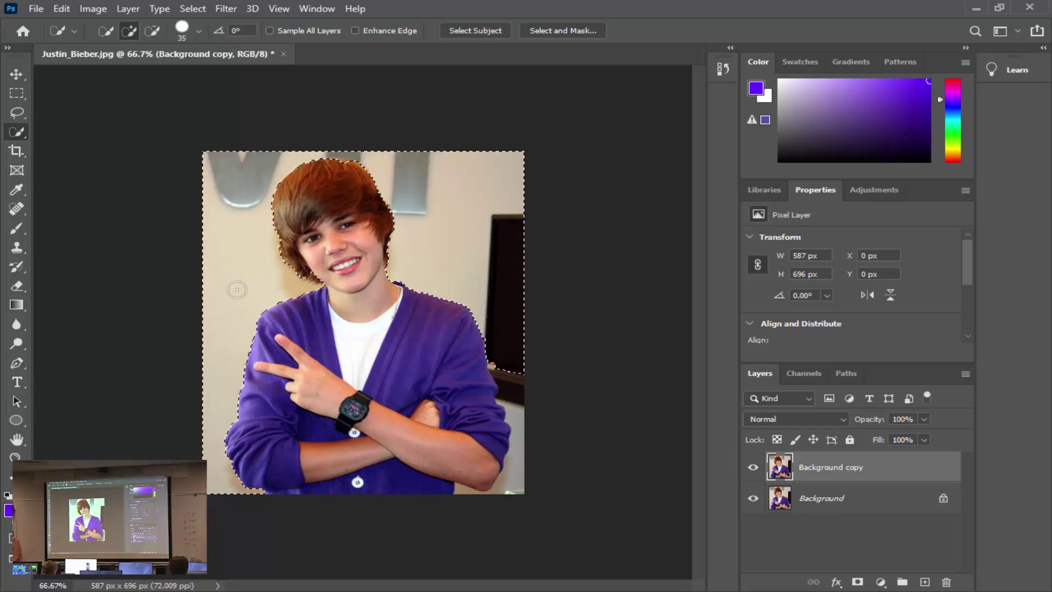
pyautogui.moveTo(526, 357)
pyautogui.mouseDown()
pyautogui.moveTo(534, 411)
pyautogui.moveTo(524, 491)
pyautogui.moveTo(486, 508)
pyautogui.moveTo(463, 495)
pyautogui.mouseUp()
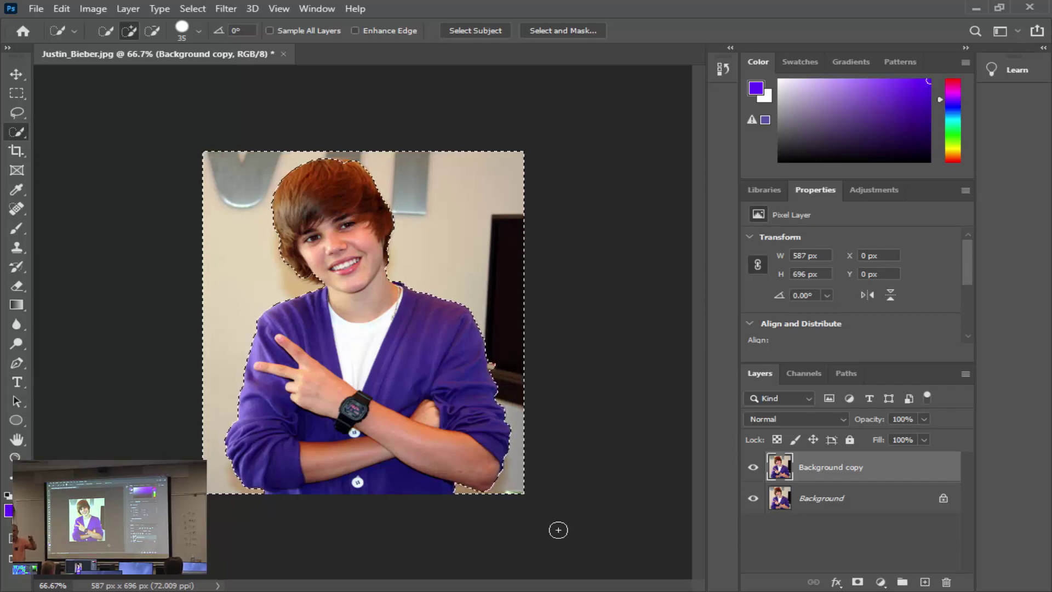
# Step: Add the boy's forearm to the background selection and subtract it again down to the elbow
pyautogui.moveTo(462, 467)
pyautogui.mouseDown()
pyautogui.moveTo(375, 418)
pyautogui.moveTo(394, 436)
pyautogui.mouseUp()
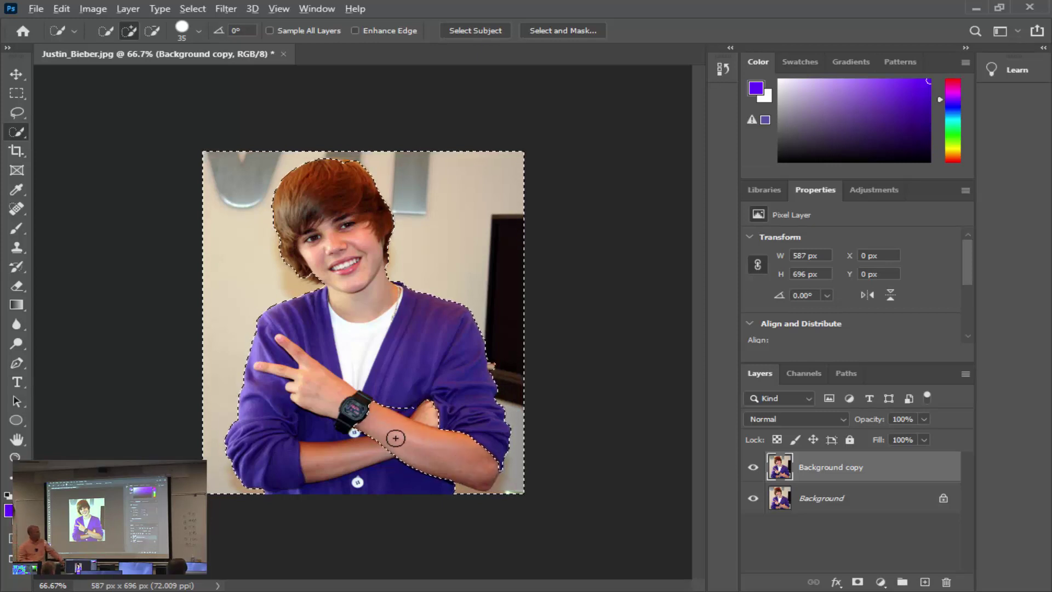
pyautogui.press('alt')
pyautogui.moveTo(394, 436)
pyautogui.mouseDown()
pyautogui.moveTo(422, 375)
pyautogui.moveTo(427, 413)
pyautogui.moveTo(385, 406)
pyautogui.moveTo(373, 441)
pyautogui.moveTo(430, 460)
pyautogui.moveTo(408, 438)
pyautogui.moveTo(448, 452)
pyautogui.mouseUp()
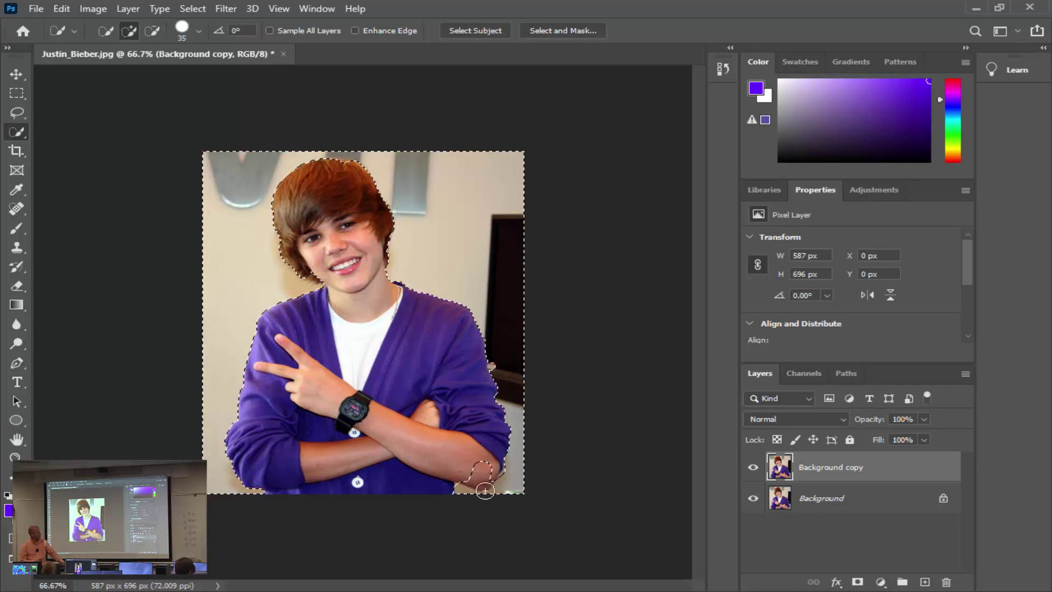
pyautogui.press('alt')
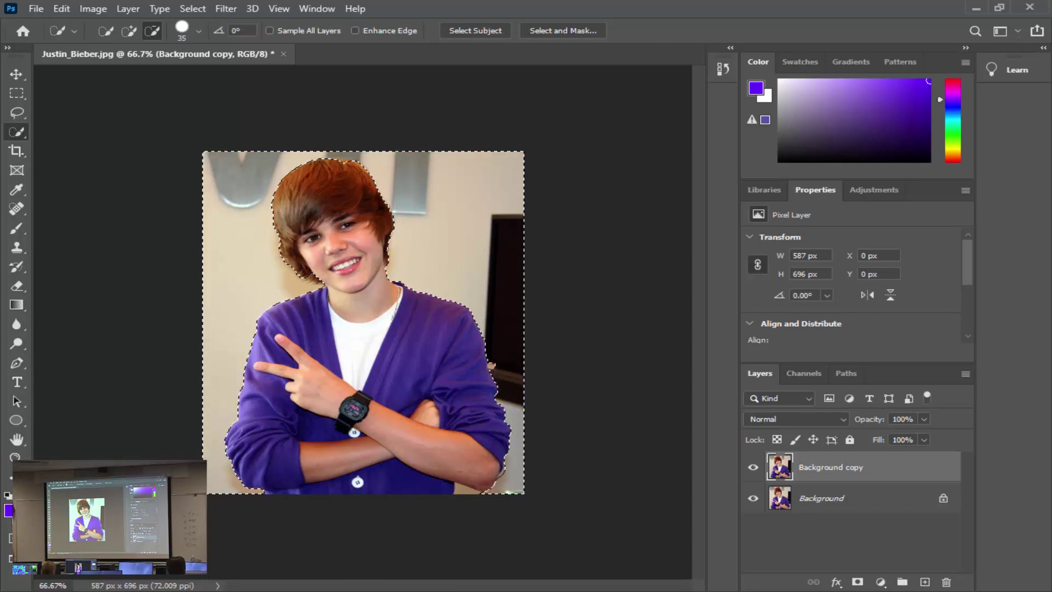
# Step: Apply the Plaster sketch filter from the Filter Gallery to the selected background and deselect it
pyautogui.click(226, 9)
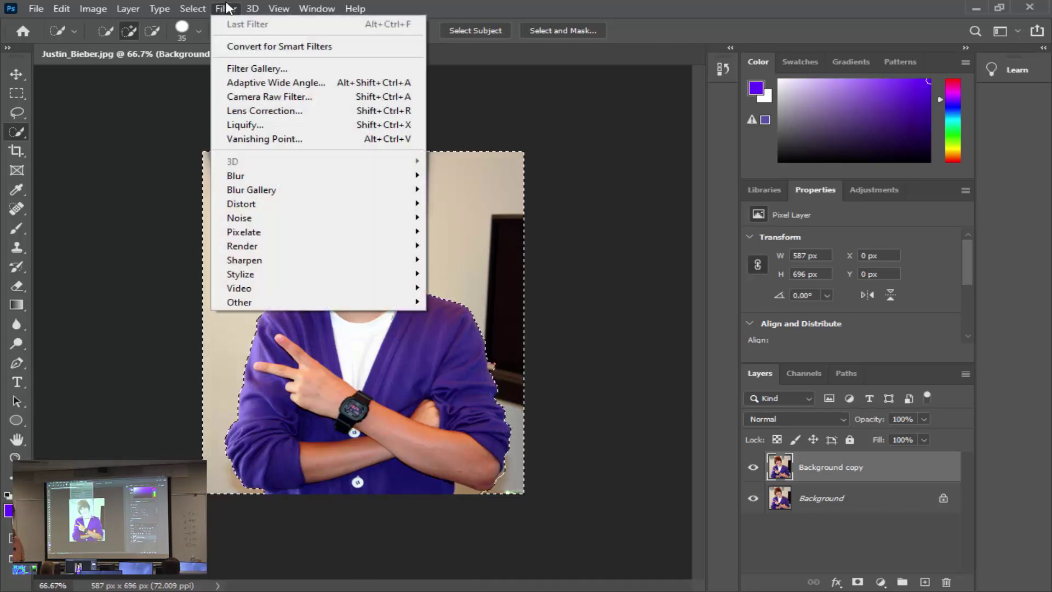
pyautogui.click(244, 72)
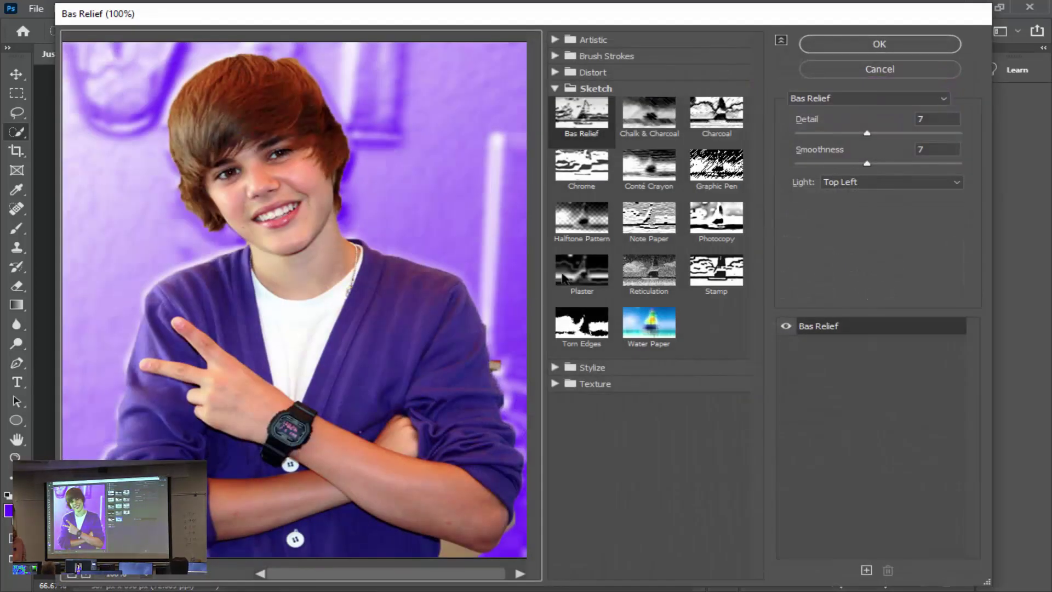
pyautogui.click(597, 280)
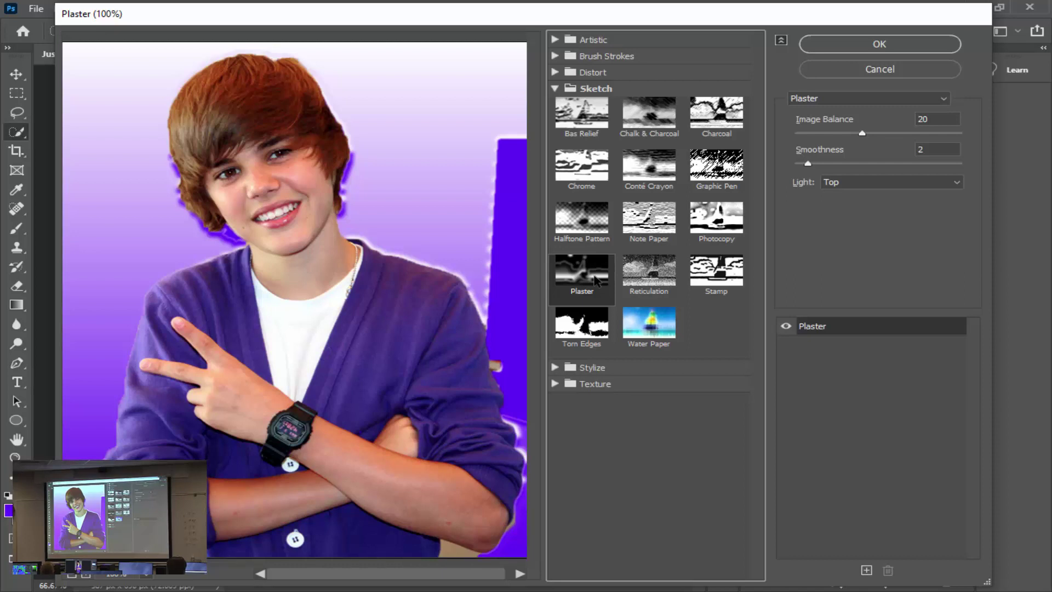
pyautogui.press('Escape')
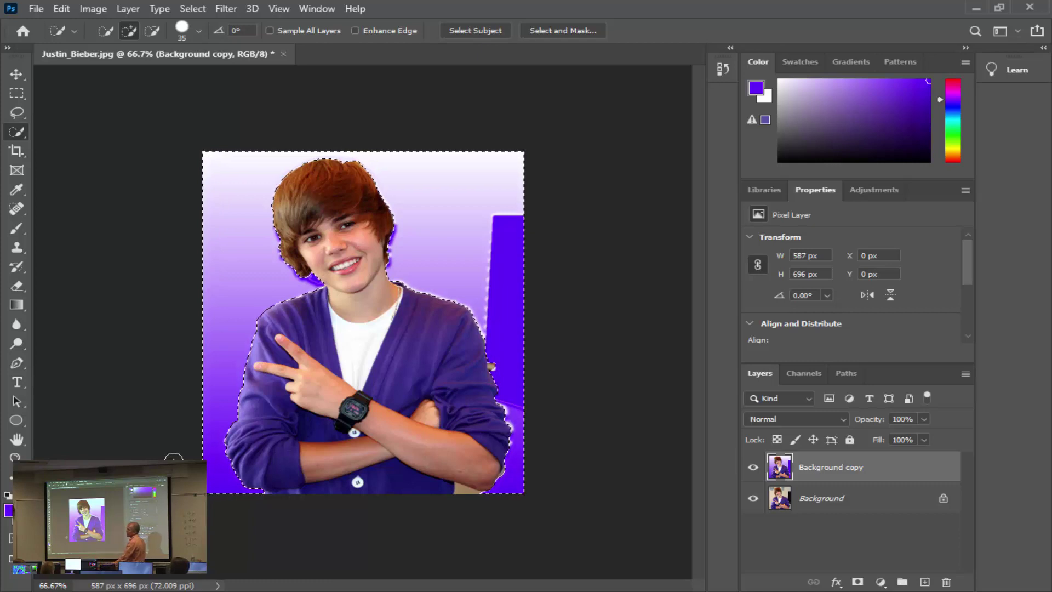
pyautogui.hotkey('ctrl', 'd')
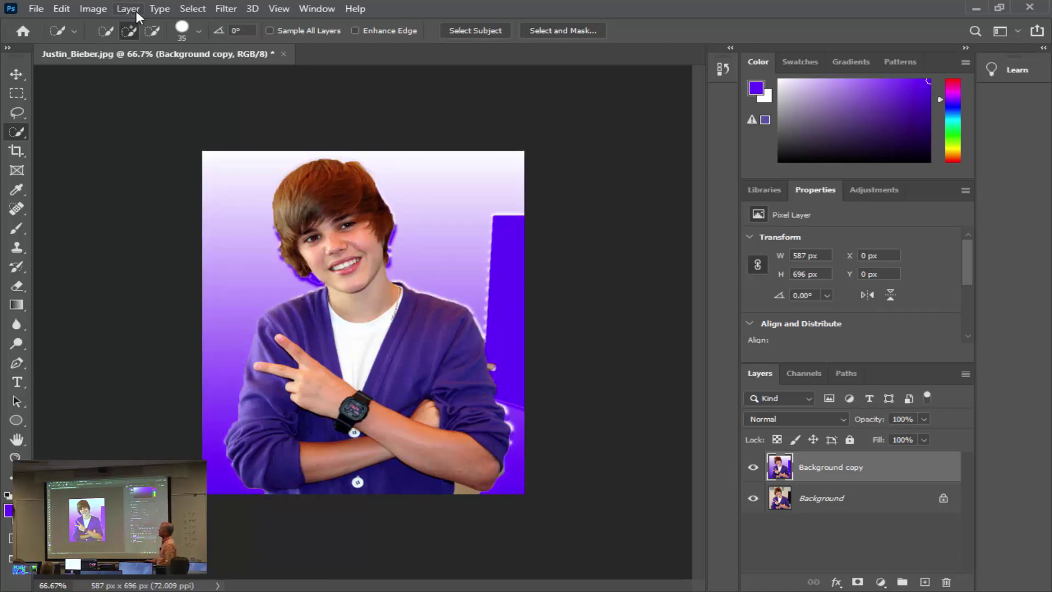
pyautogui.click(186, 9)
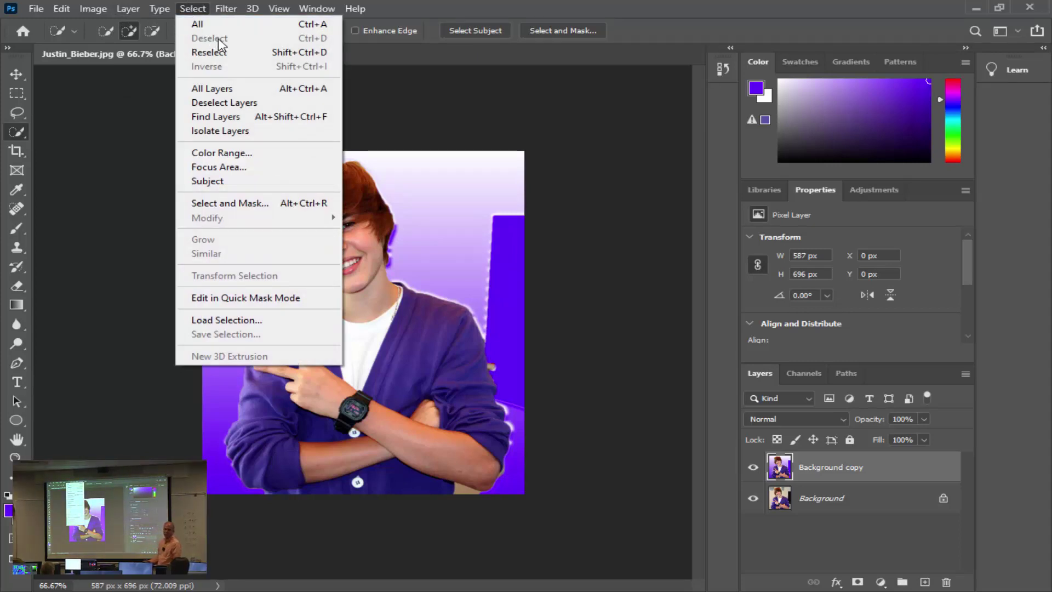
pyautogui.click(539, 114)
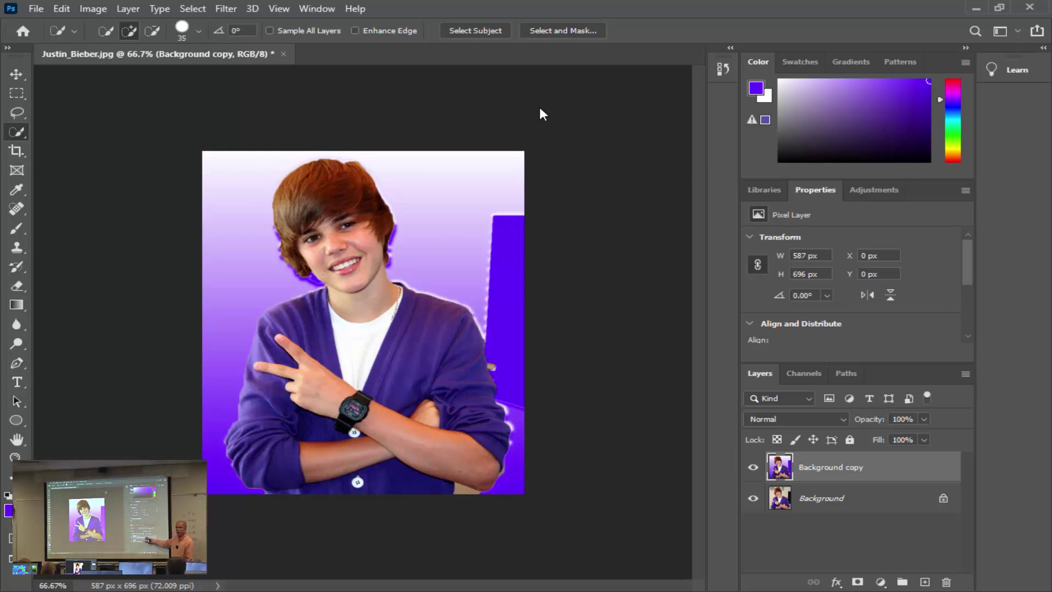
# Step: Hide and show the Background copy layer to compare the filtered image with the original
pyautogui.click(753, 468)
pyautogui.click(755, 470)
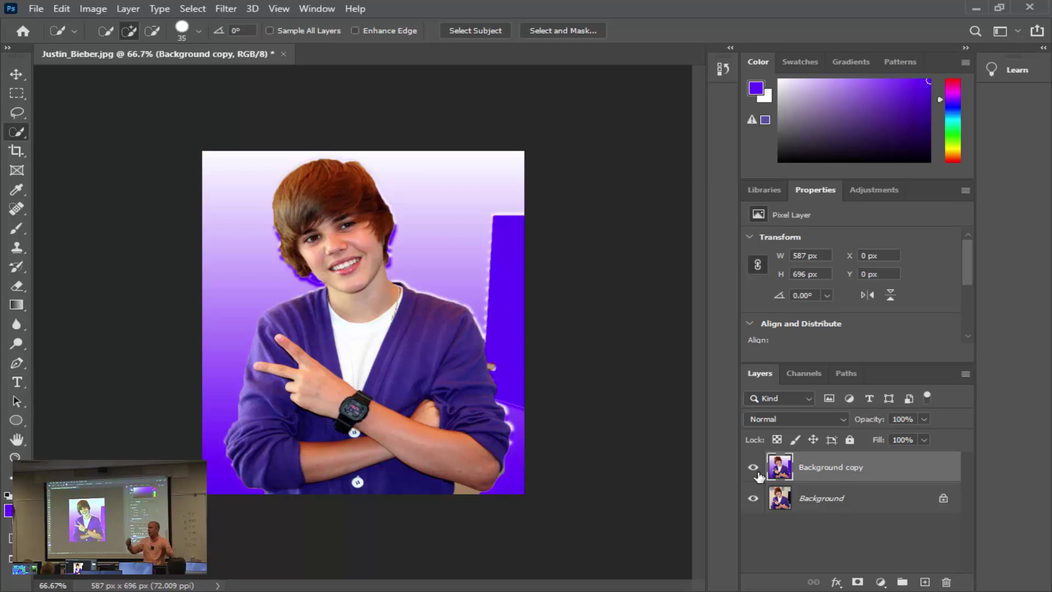
# Step: Widen the canvas to 16.3 inches with the anchor at middle left so the extra space is added on the right side
pyautogui.click(93, 8)
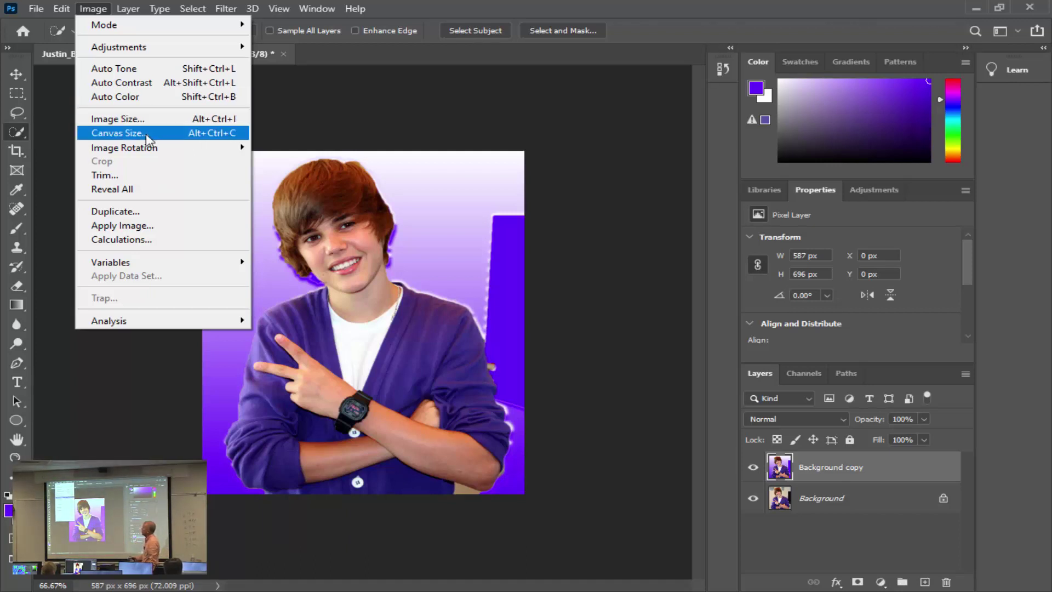
pyautogui.click(145, 133)
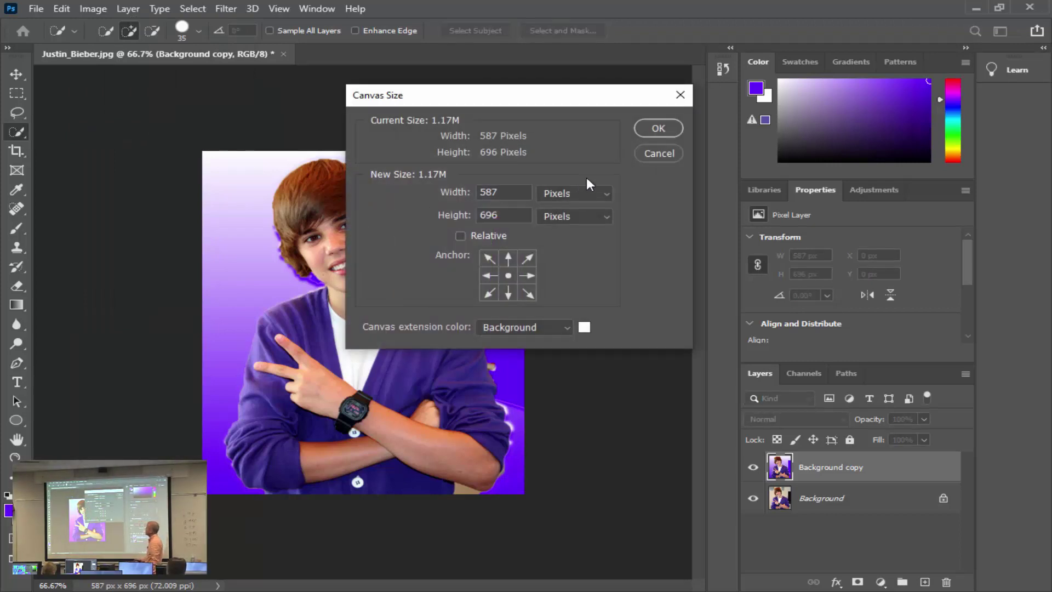
pyautogui.click(564, 217)
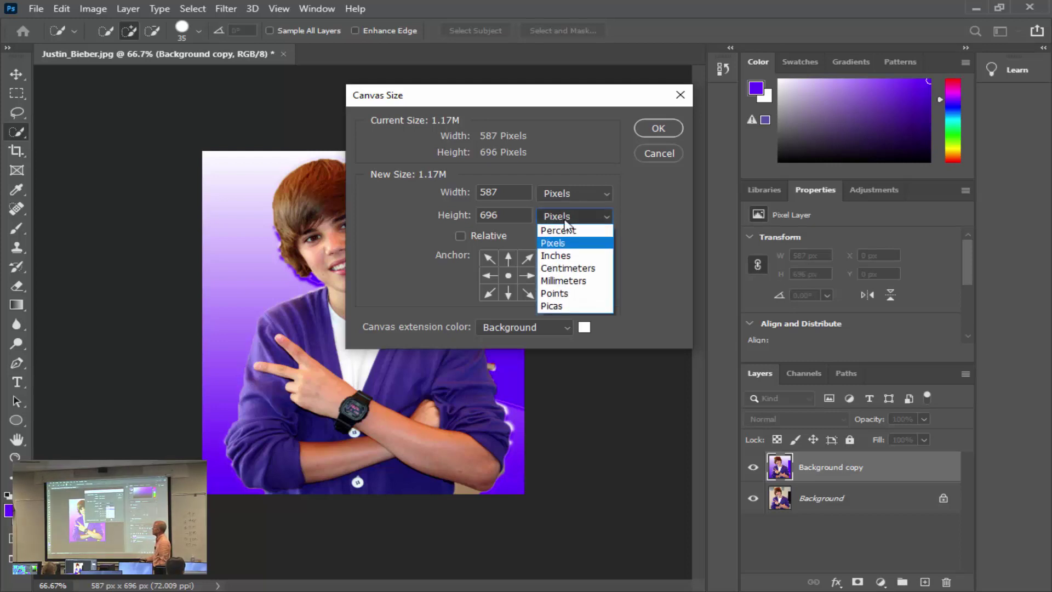
pyautogui.click(580, 254)
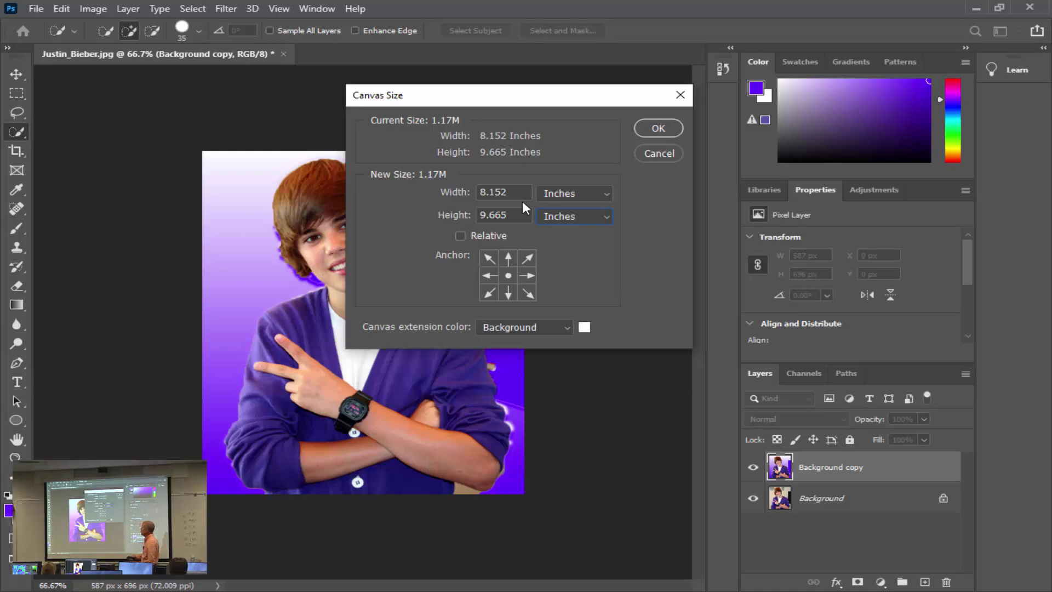
pyautogui.moveTo(508, 197); pyautogui.dragTo(412, 207)
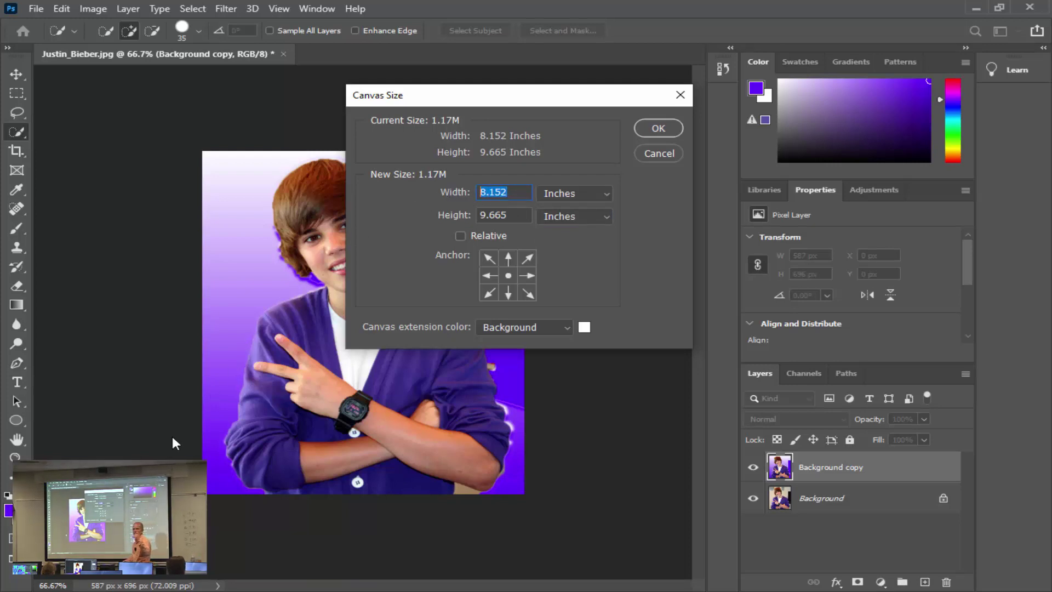
pyautogui.write('16.3')
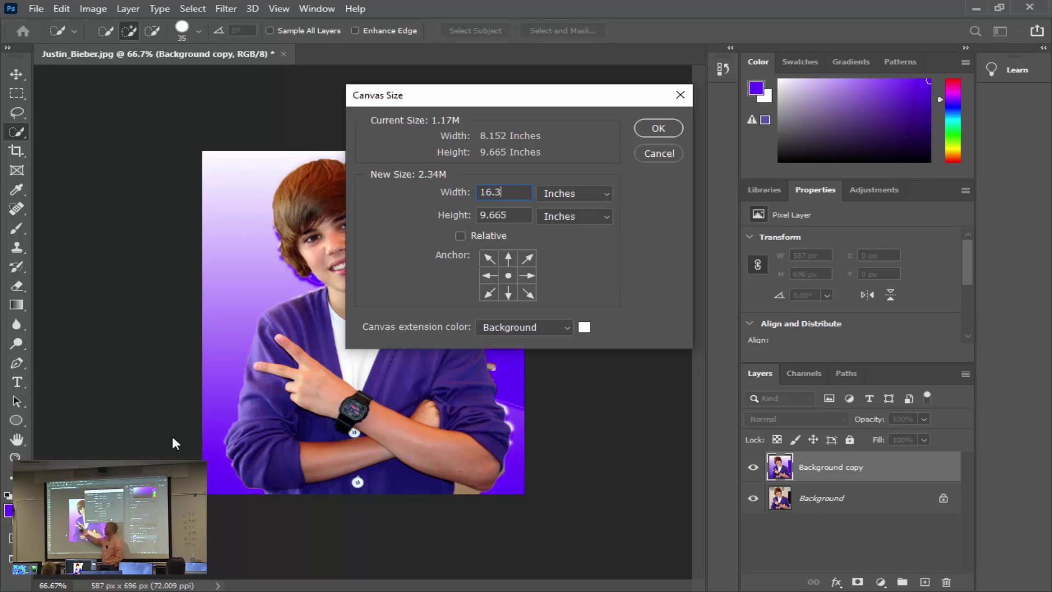
pyautogui.click(487, 276)
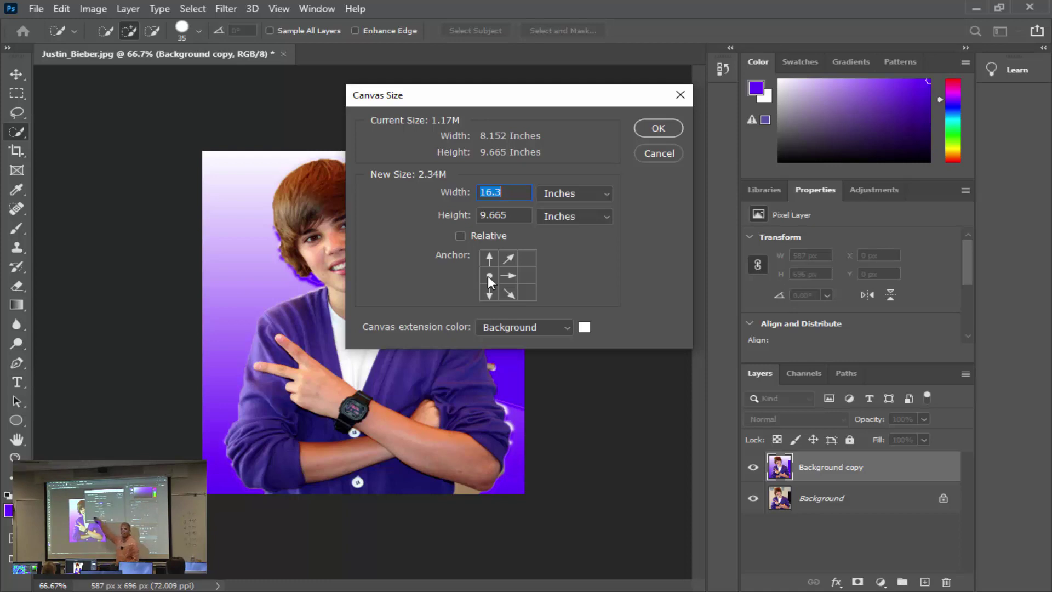
pyautogui.click(669, 130)
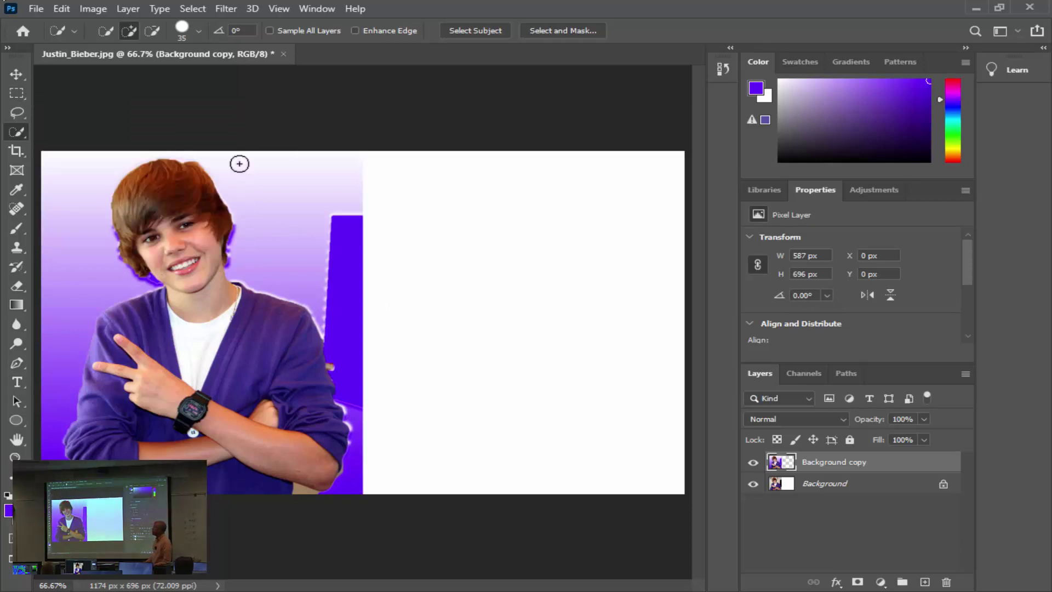
# Step: Move the Background copy layer 587 px to the right onto the blank half of the canvas, beside the original photo
pyautogui.click(17, 73)
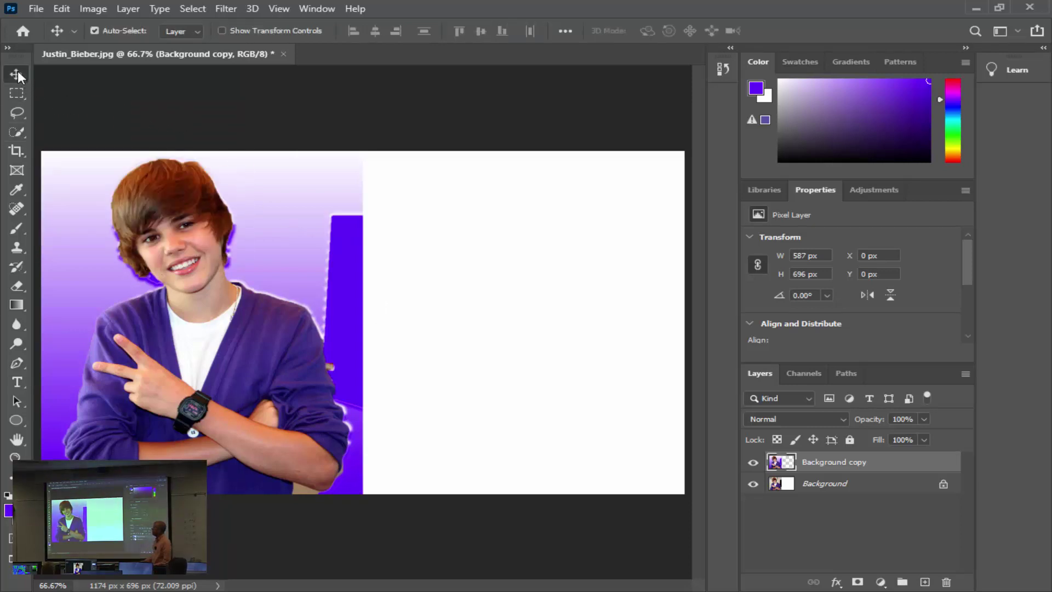
pyautogui.moveTo(170, 326); pyautogui.dragTo(492, 325)
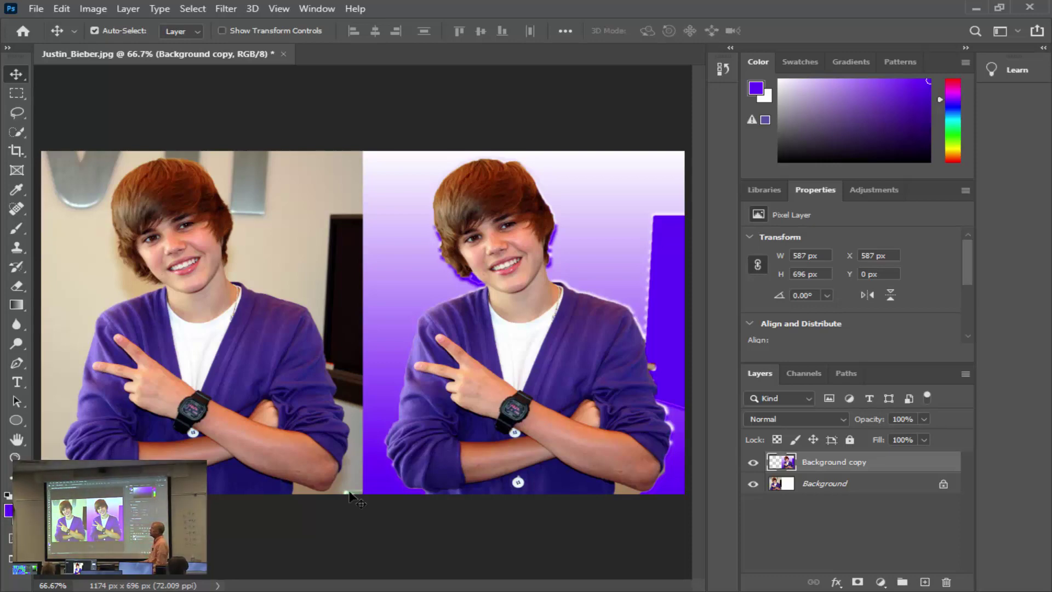
# Step: Open the Justin_Bieber Warp image from the Digital Media folder and make it the active document
pyautogui.click(28, 7)
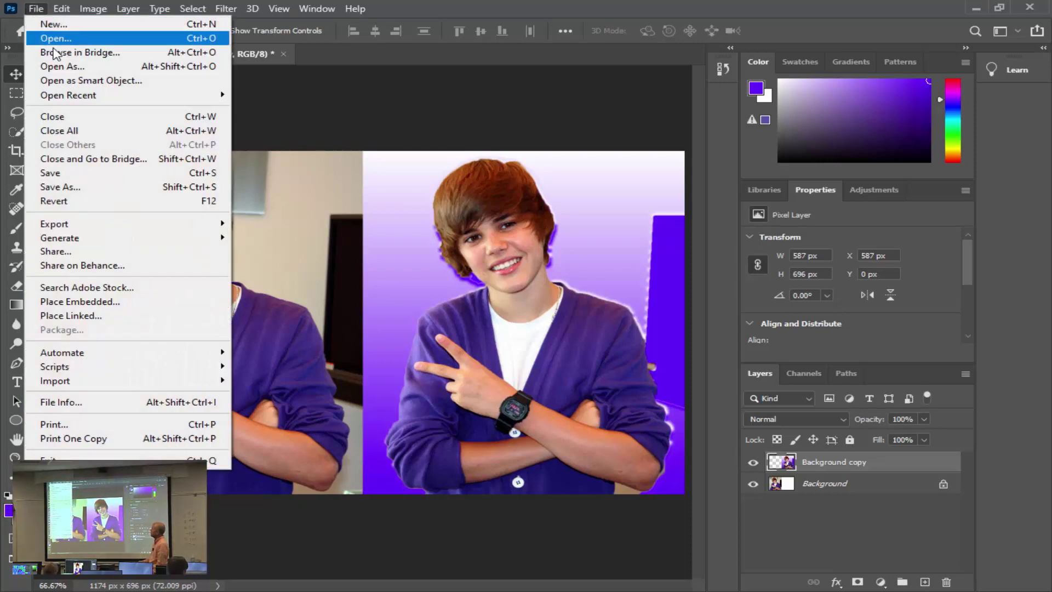
pyautogui.click(86, 38)
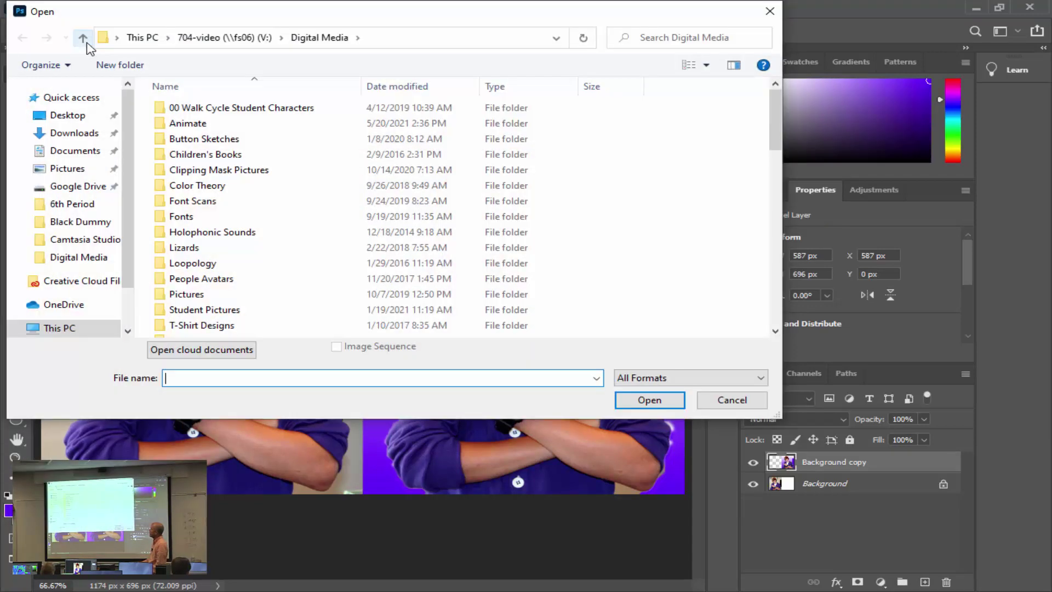
pyautogui.scroll(-9, 375, 218)
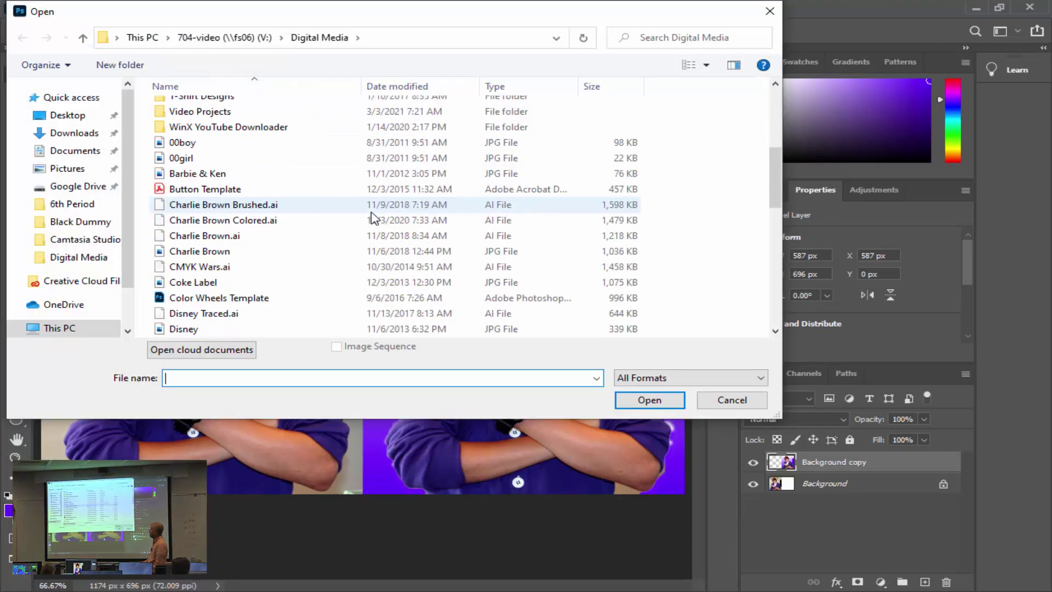
pyautogui.scroll(-2, 373, 217)
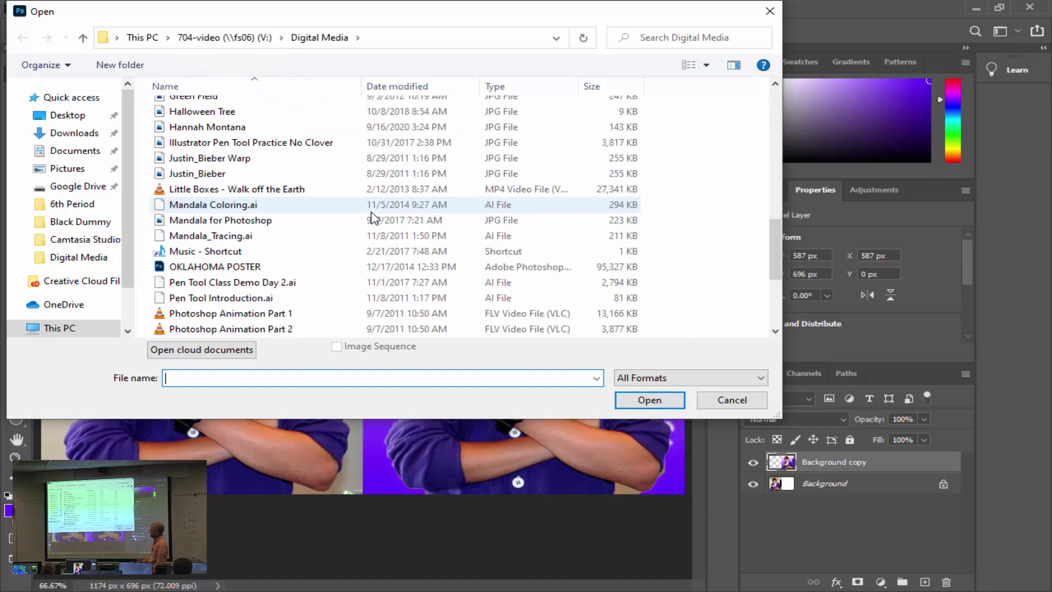
pyautogui.scroll(-4, 373, 218)
pyautogui.scroll(4, 373, 217)
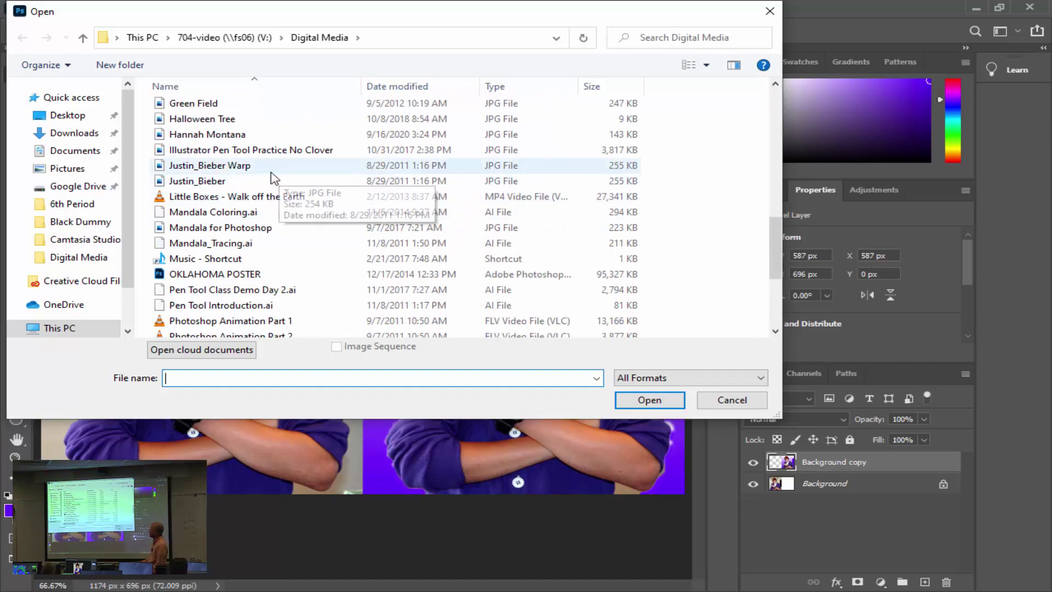
pyautogui.click(270, 168)
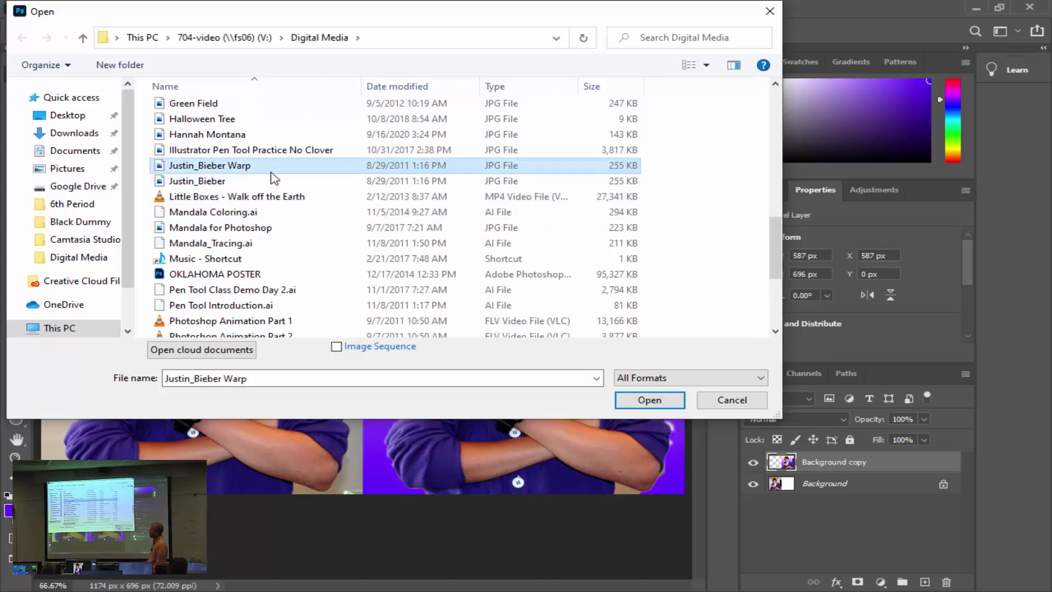
pyautogui.click(633, 398)
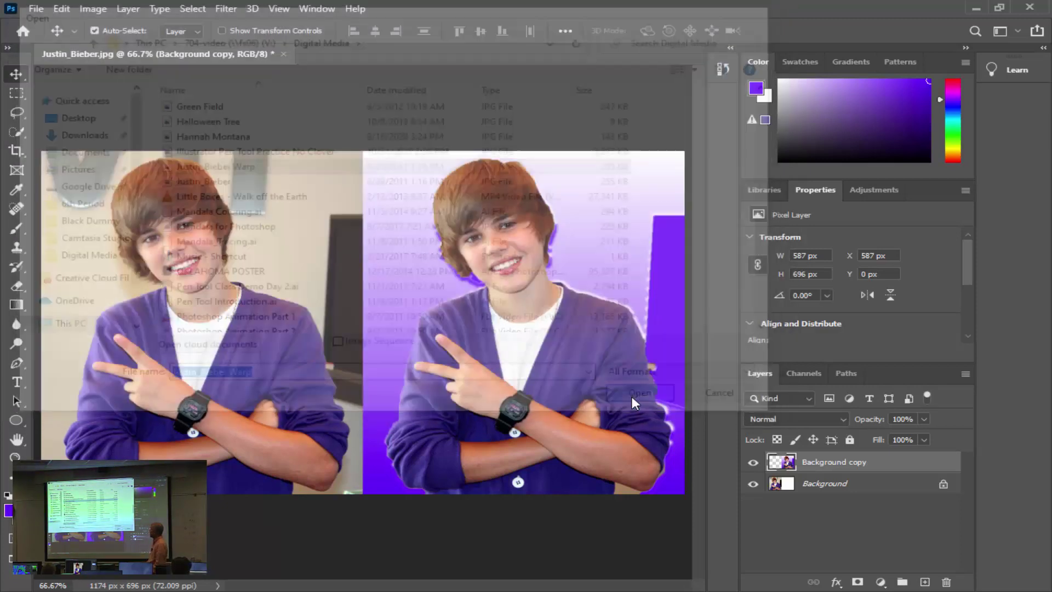
pyautogui.click(202, 52)
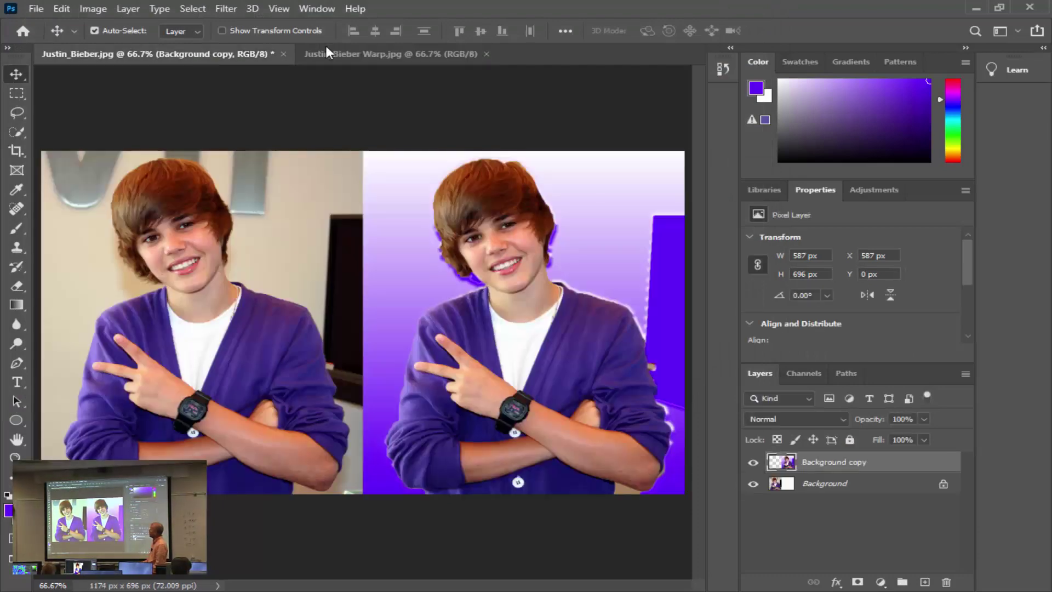
pyautogui.click(349, 57)
pyautogui.click(190, 60)
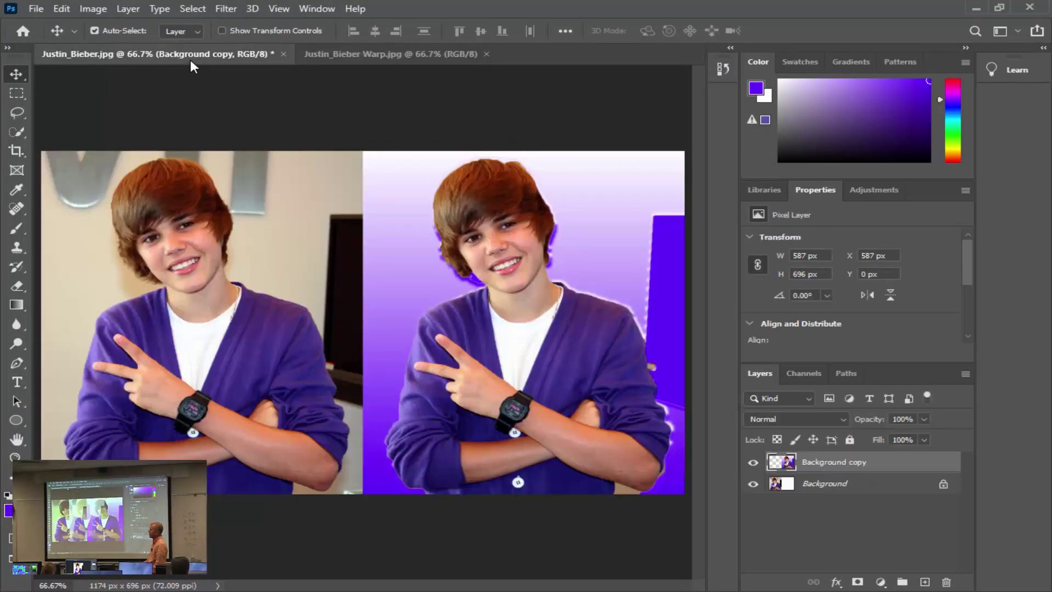
pyautogui.click(357, 57)
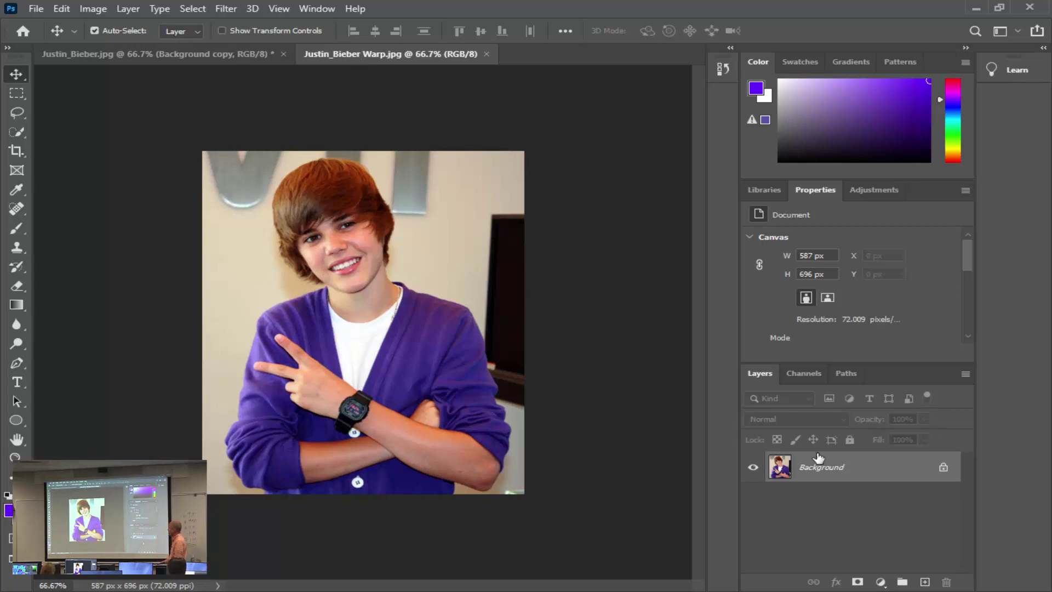
# Step: Duplicate the Background layer of the Warp image and open the copy in the Liquify filter
pyautogui.moveTo(810, 466); pyautogui.dragTo(924, 582)
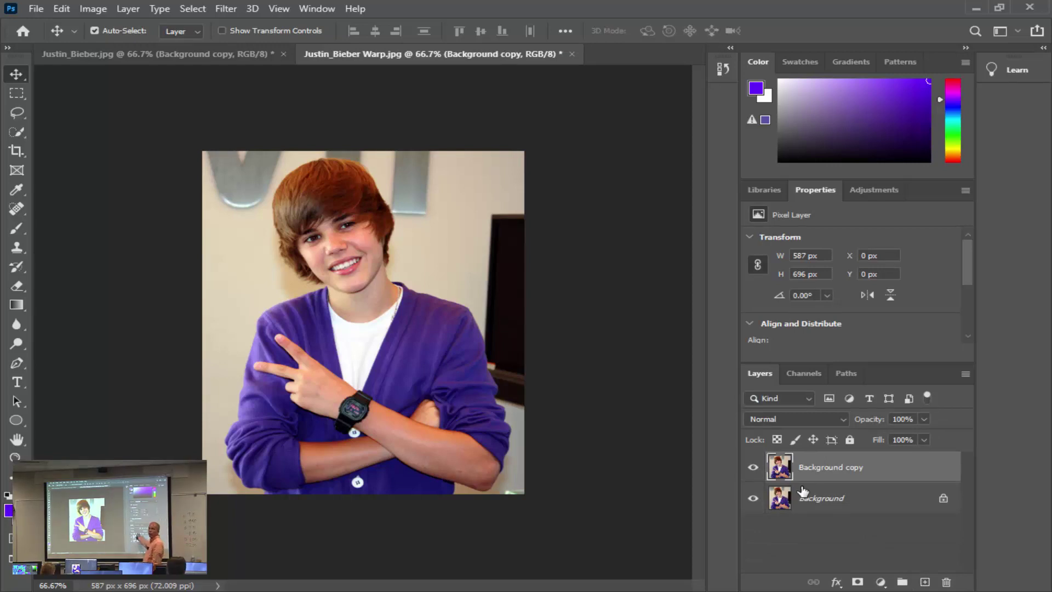
pyautogui.click(219, 8)
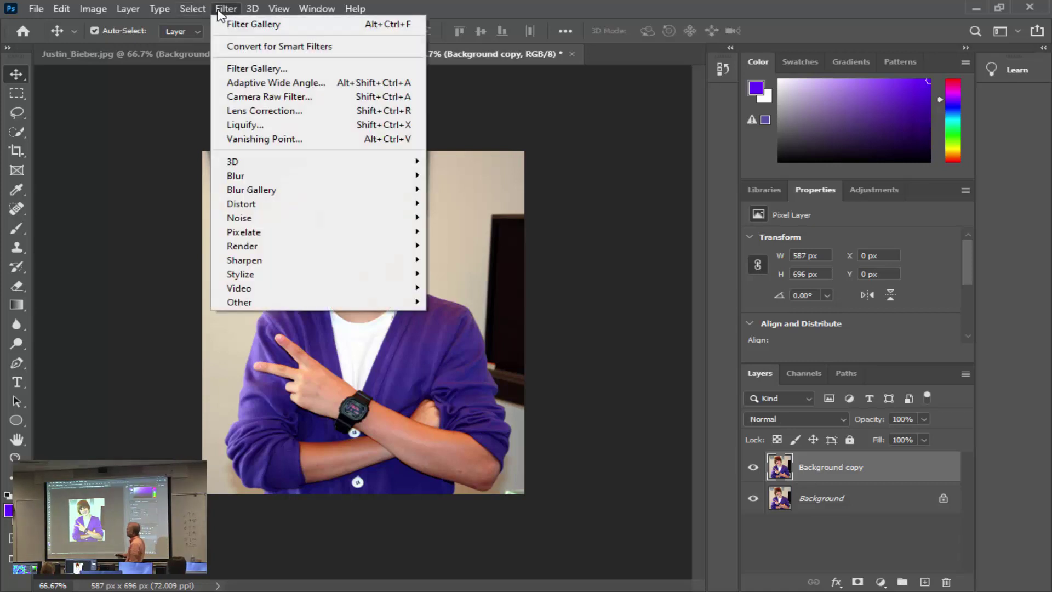
pyautogui.click(247, 125)
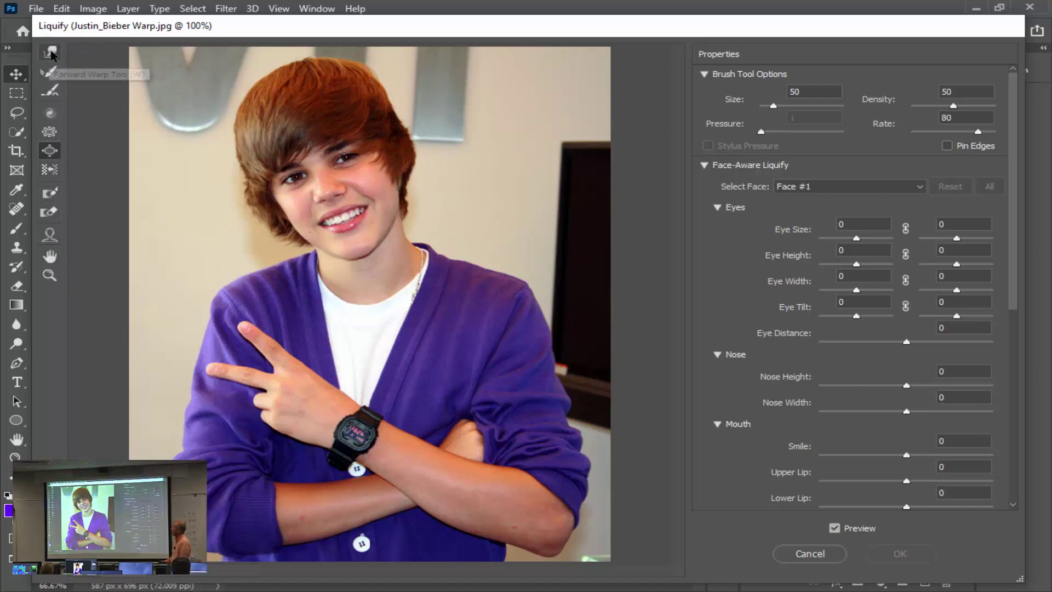
# Step: Distort the boy's hair, face and shoulder with the Forward Warp Tool, using brush sizes 40 and 60
pyautogui.click(49, 61)
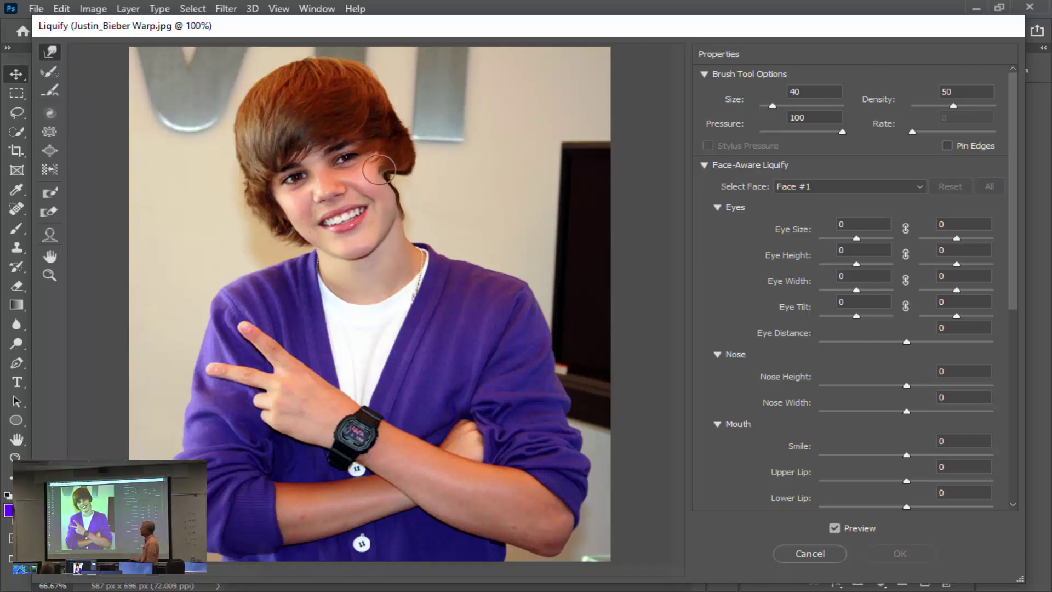
pyautogui.moveTo(380, 167); pyautogui.dragTo(414, 155)
pyautogui.moveTo(368, 116)
pyautogui.mouseDown()
pyautogui.moveTo(387, 92)
pyautogui.moveTo(352, 80)
pyautogui.moveTo(370, 73)
pyautogui.moveTo(371, 53)
pyautogui.moveTo(358, 81)
pyautogui.mouseUp()
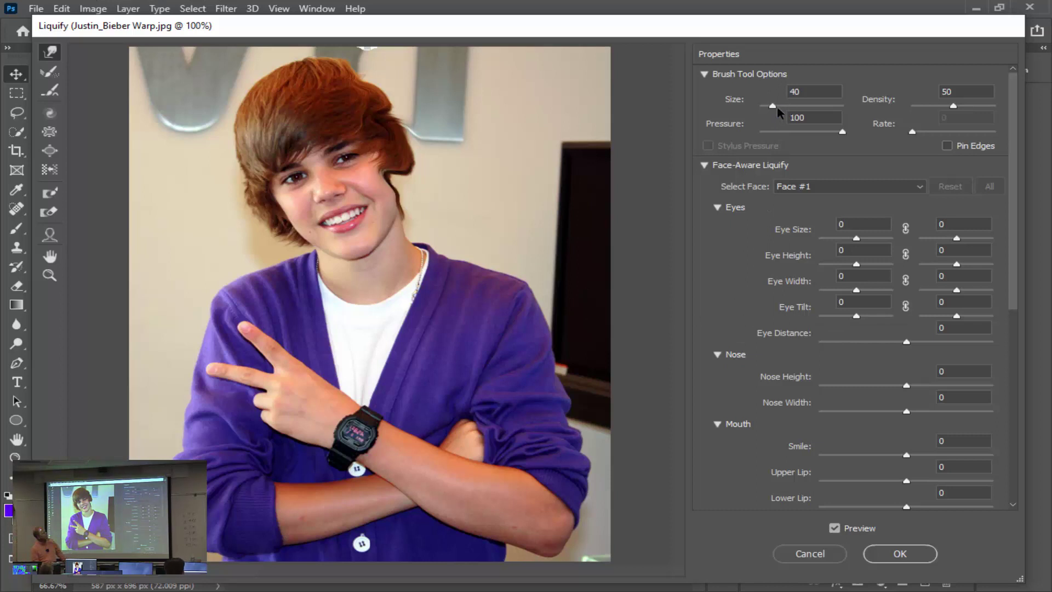
pyautogui.moveTo(777, 107); pyautogui.dragTo(806, 107)
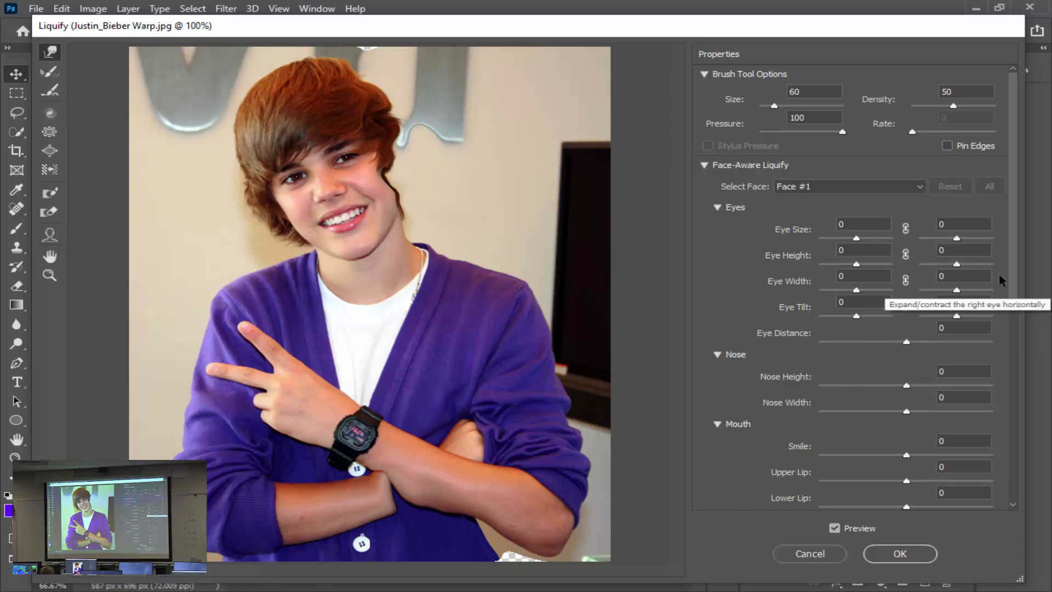
pyautogui.moveTo(377, 197)
pyautogui.mouseDown()
pyautogui.moveTo(317, 199)
pyautogui.moveTo(288, 131)
pyautogui.moveTo(190, 135)
pyautogui.moveTo(328, 233)
pyautogui.moveTo(463, 233)
pyautogui.moveTo(459, 143)
pyautogui.moveTo(233, 252)
pyautogui.moveTo(244, 338)
pyautogui.mouseUp()
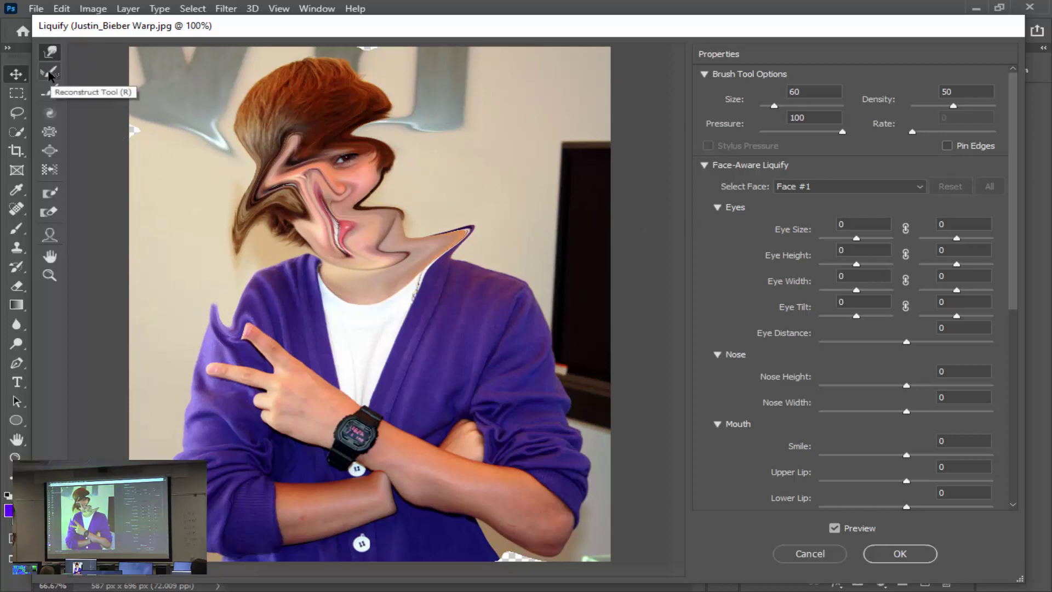
# Step: Brush over the distorted face with the Reconstruct Tool at size 100 and restore the whole image to its undistorted state
pyautogui.click(50, 73)
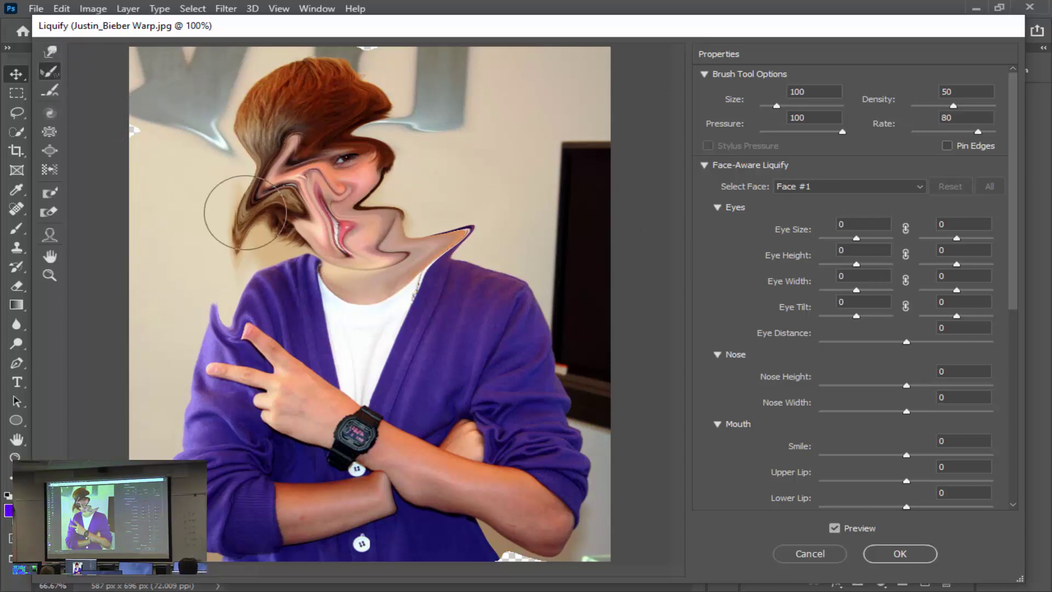
pyautogui.moveTo(245, 213)
pyautogui.mouseDown()
pyautogui.moveTo(303, 158)
pyautogui.moveTo(294, 179)
pyautogui.moveTo(373, 181)
pyautogui.moveTo(368, 226)
pyautogui.moveTo(341, 232)
pyautogui.moveTo(383, 256)
pyautogui.moveTo(401, 242)
pyautogui.moveTo(372, 260)
pyautogui.mouseUp()
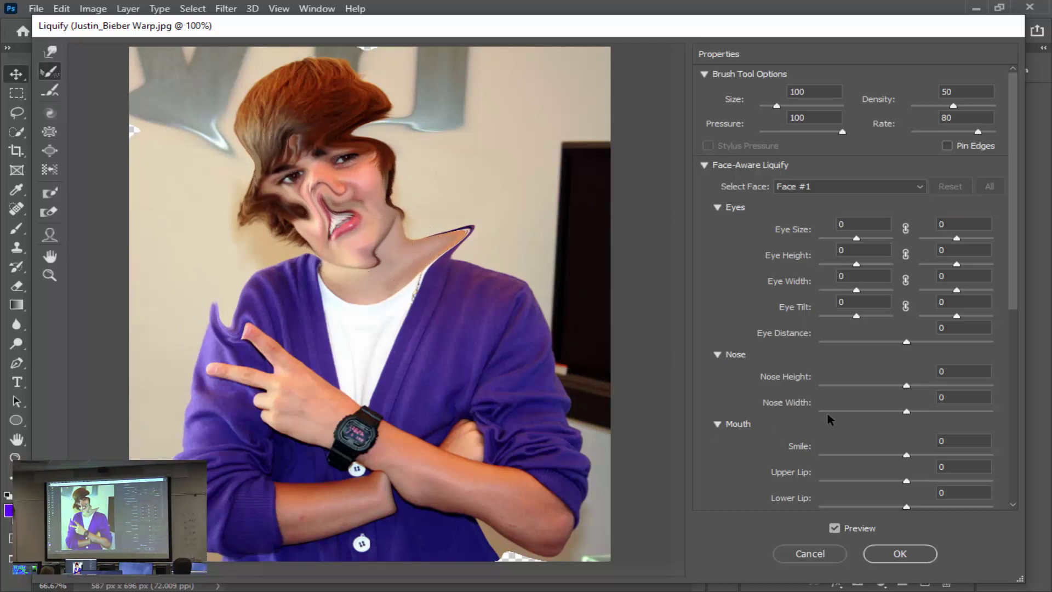
pyautogui.moveTo(1015, 292); pyautogui.dragTo(1015, 487)
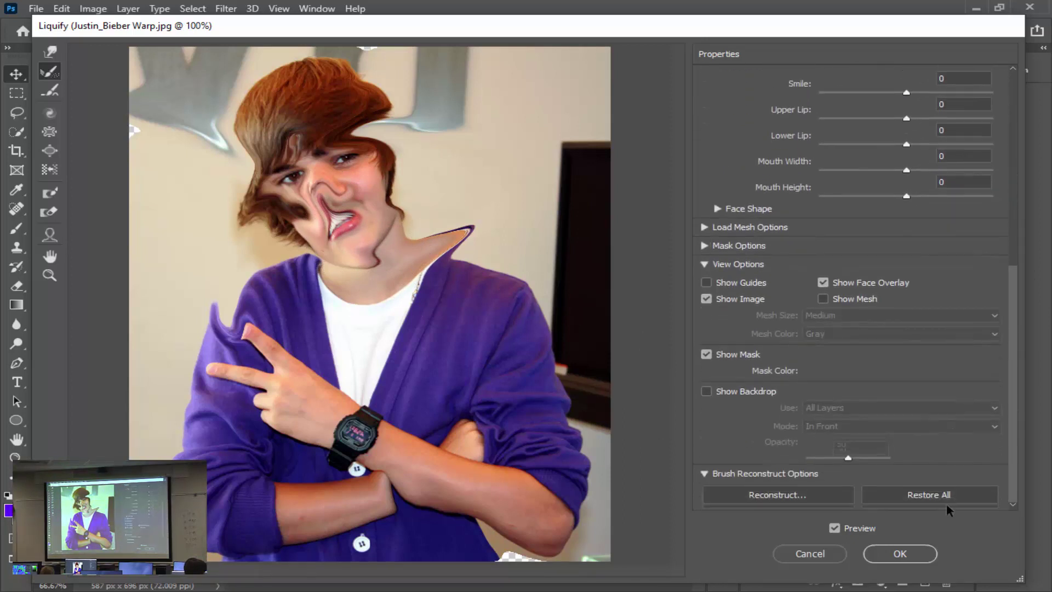
pyautogui.click(774, 495)
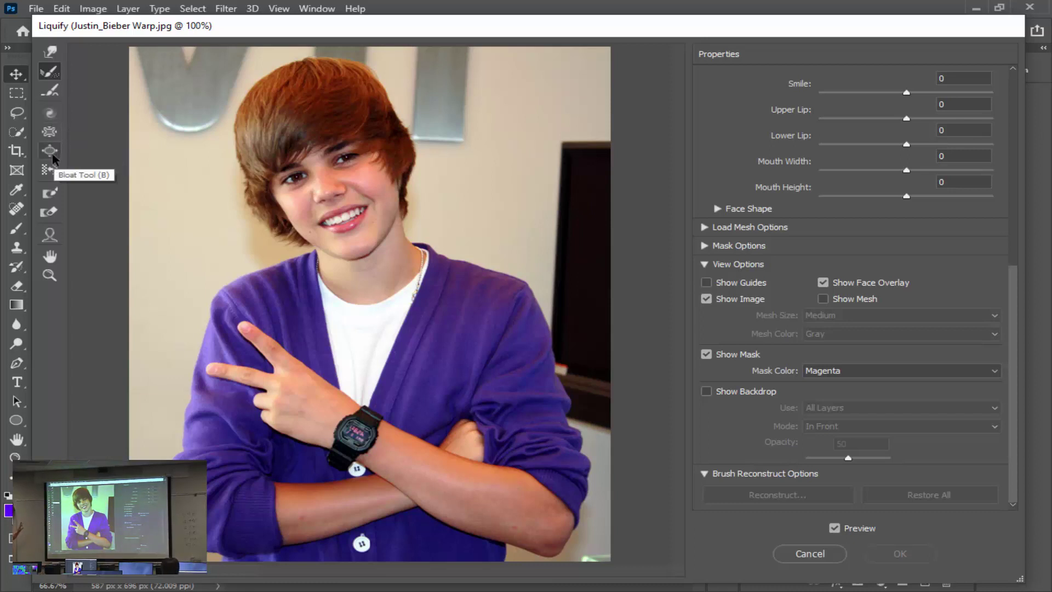
# Step: Shrink the boy's mouth with the Pucker Tool and enlarge both of his eyes with the Bloat Tool
pyautogui.moveTo(228, 164)
pyautogui.mouseDown()
pyautogui.moveTo(278, 96)
pyautogui.moveTo(265, 106)
pyautogui.moveTo(267, 151)
pyautogui.moveTo(251, 142)
pyautogui.moveTo(215, 176)
pyautogui.mouseUp()
pyautogui.click(49, 131)
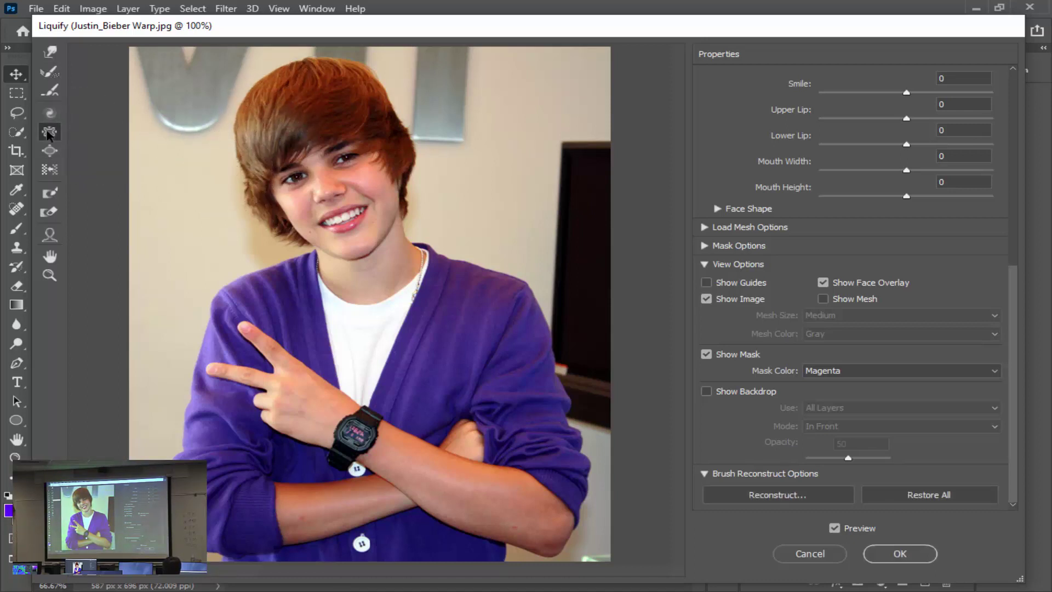
pyautogui.moveTo(354, 229); pyautogui.dragTo(345, 219)
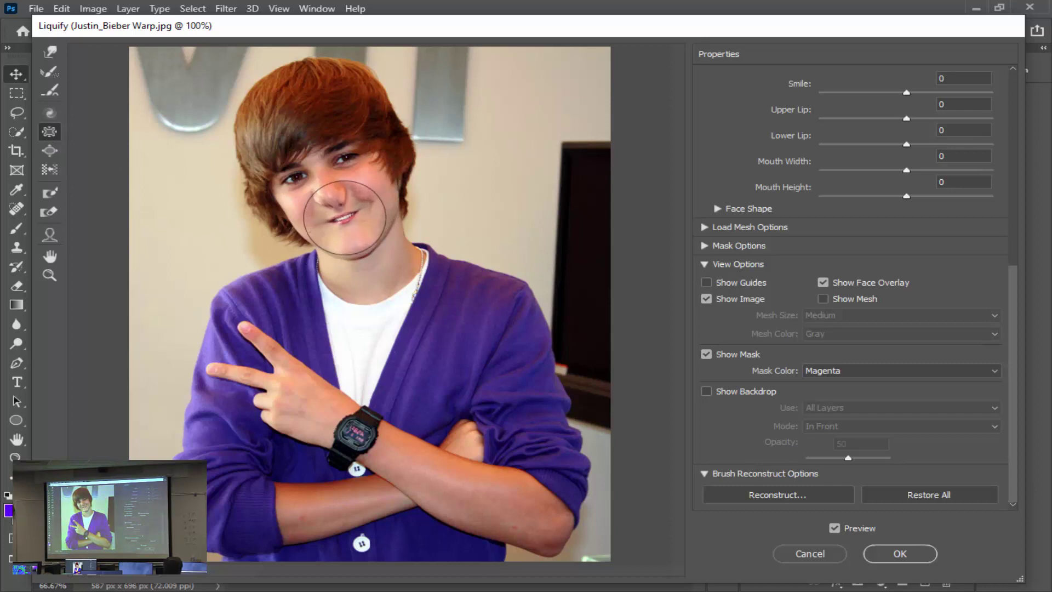
pyautogui.click(48, 153)
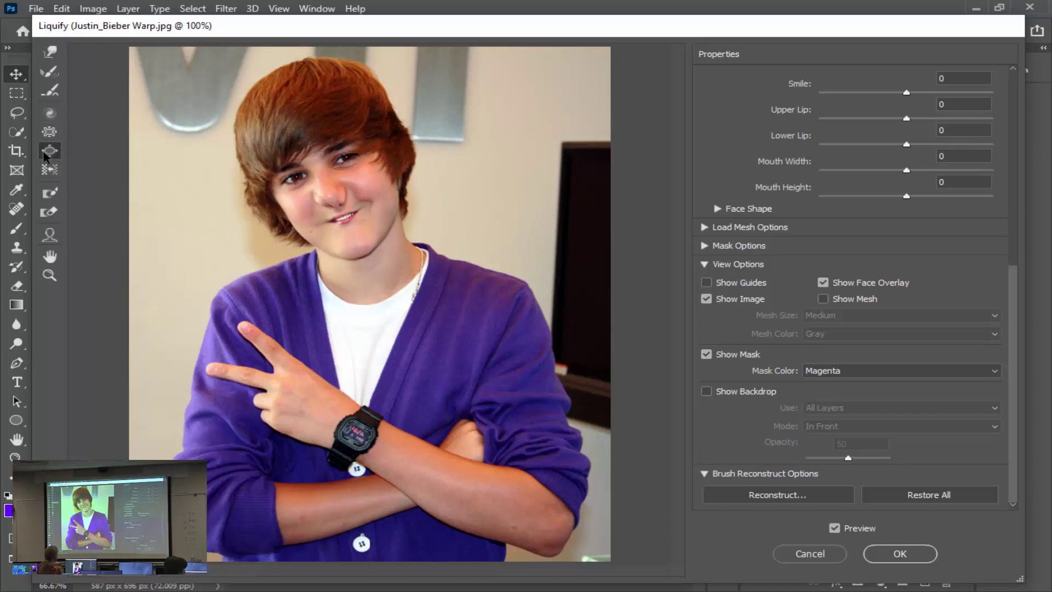
pyautogui.moveTo(348, 159); pyautogui.dragTo(292, 179)
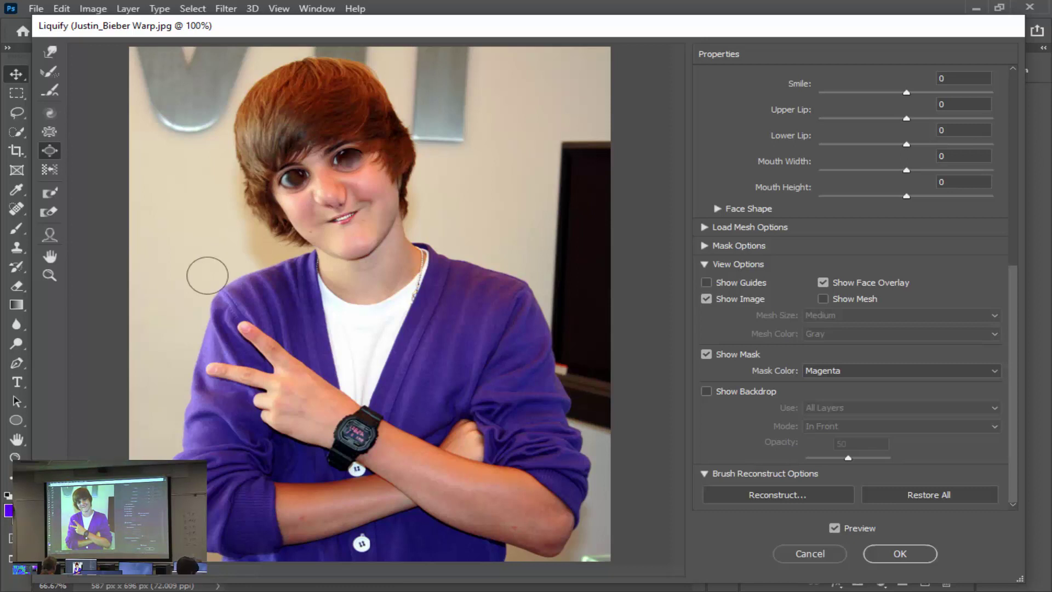
# Step: Restore the whole image in Liquify and paint a freeze mask over the boy's hair and face
pyautogui.click(918, 496)
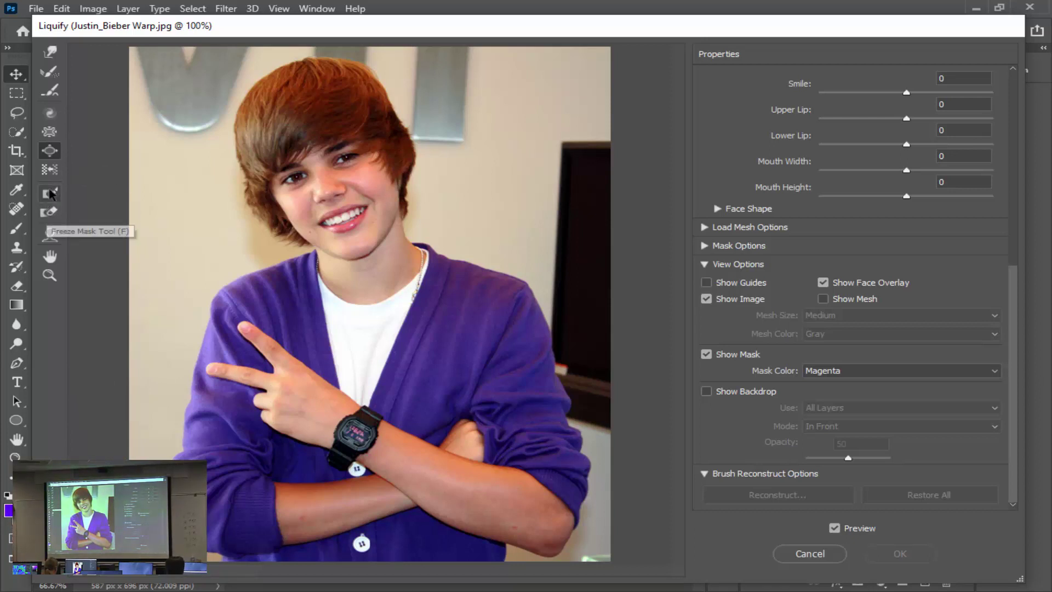
pyautogui.click(48, 194)
pyautogui.moveTo(326, 250)
pyautogui.mouseDown()
pyautogui.moveTo(357, 187)
pyautogui.moveTo(367, 120)
pyautogui.moveTo(335, 93)
pyautogui.moveTo(279, 114)
pyautogui.moveTo(266, 152)
pyautogui.moveTo(273, 192)
pyautogui.moveTo(304, 236)
pyautogui.moveTo(351, 229)
pyautogui.moveTo(351, 156)
pyautogui.moveTo(327, 195)
pyautogui.mouseUp()
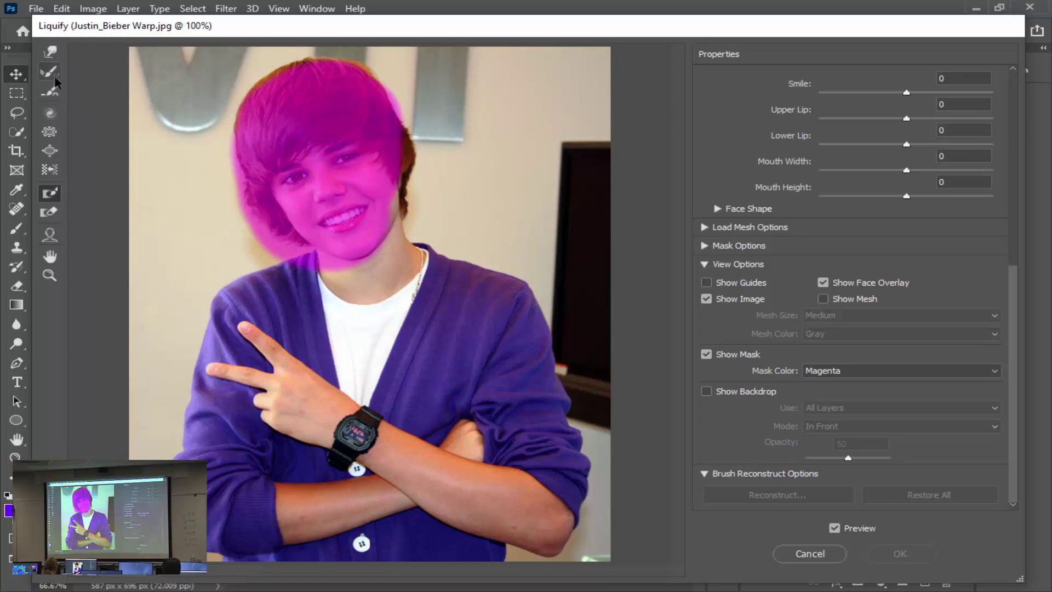
# Step: Warp the background, neck and shoulder around the frozen head with the Forward Warp Tool
pyautogui.click(50, 52)
pyautogui.moveTo(187, 156)
pyautogui.mouseDown()
pyautogui.moveTo(483, 128)
pyautogui.moveTo(499, 236)
pyautogui.moveTo(207, 300)
pyautogui.moveTo(466, 283)
pyautogui.moveTo(393, 200)
pyautogui.moveTo(515, 146)
pyautogui.moveTo(263, 124)
pyautogui.moveTo(180, 104)
pyautogui.moveTo(389, 99)
pyautogui.moveTo(508, 111)
pyautogui.moveTo(102, 230)
pyautogui.mouseUp()
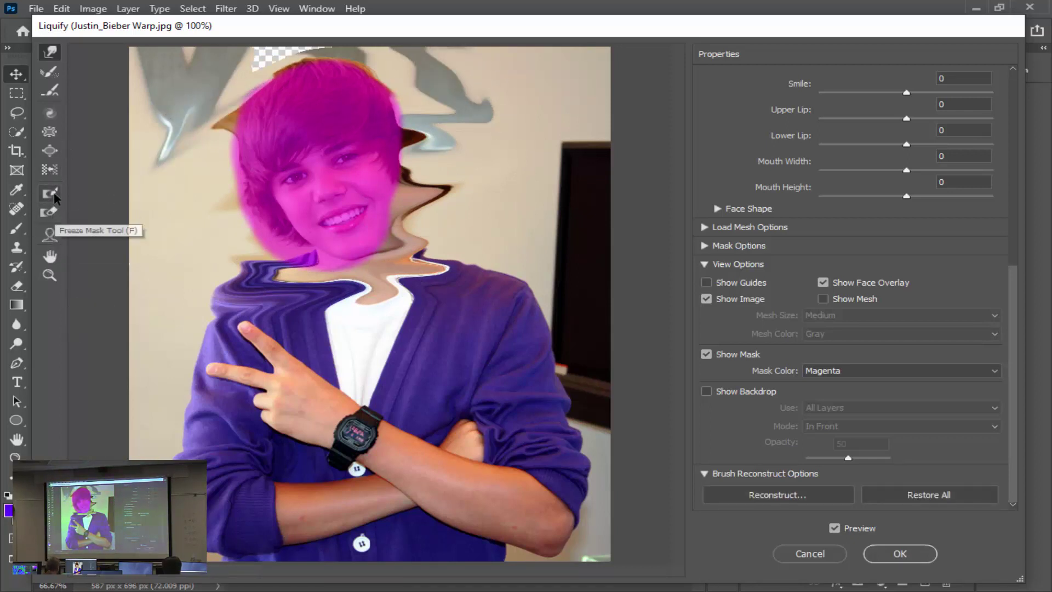
# Step: Thaw the mask over the boy's head and restore the whole image to its undistorted state
pyautogui.click(50, 213)
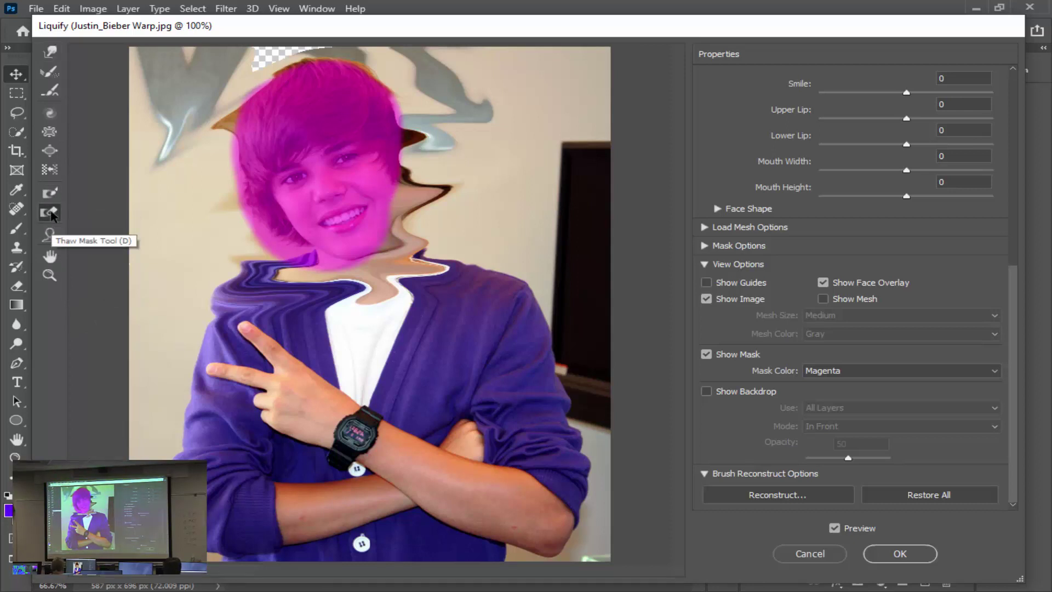
pyautogui.moveTo(285, 241)
pyautogui.mouseDown()
pyautogui.moveTo(375, 229)
pyautogui.moveTo(252, 181)
pyautogui.moveTo(378, 109)
pyautogui.moveTo(257, 121)
pyautogui.moveTo(352, 128)
pyautogui.mouseUp()
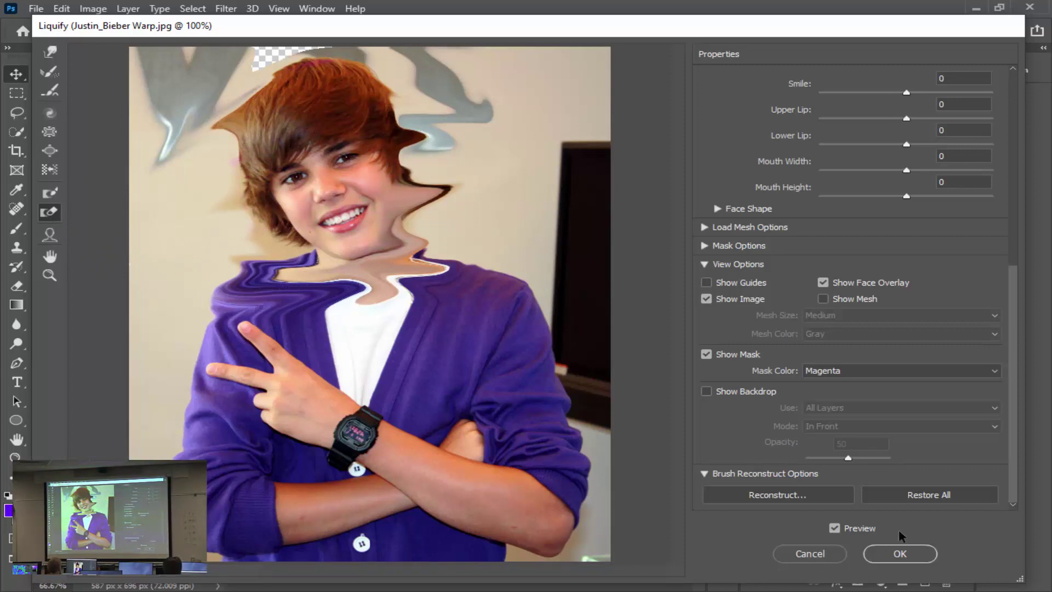
pyautogui.click(931, 497)
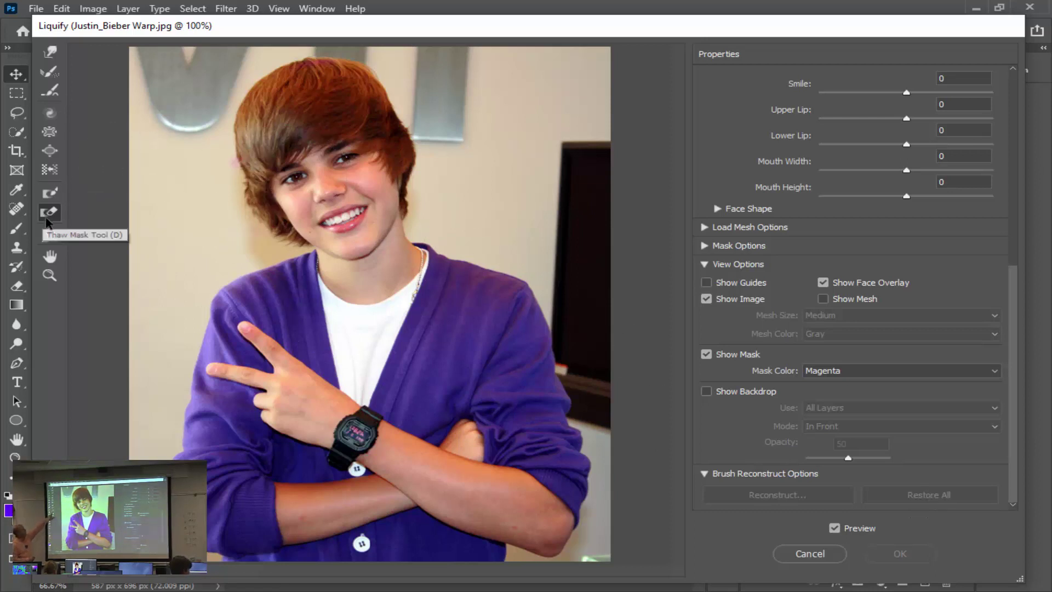
# Step: Reshape the boy's face with the Face Tool: nose height and width 100, face width -100 and chin height -100
pyautogui.click(49, 236)
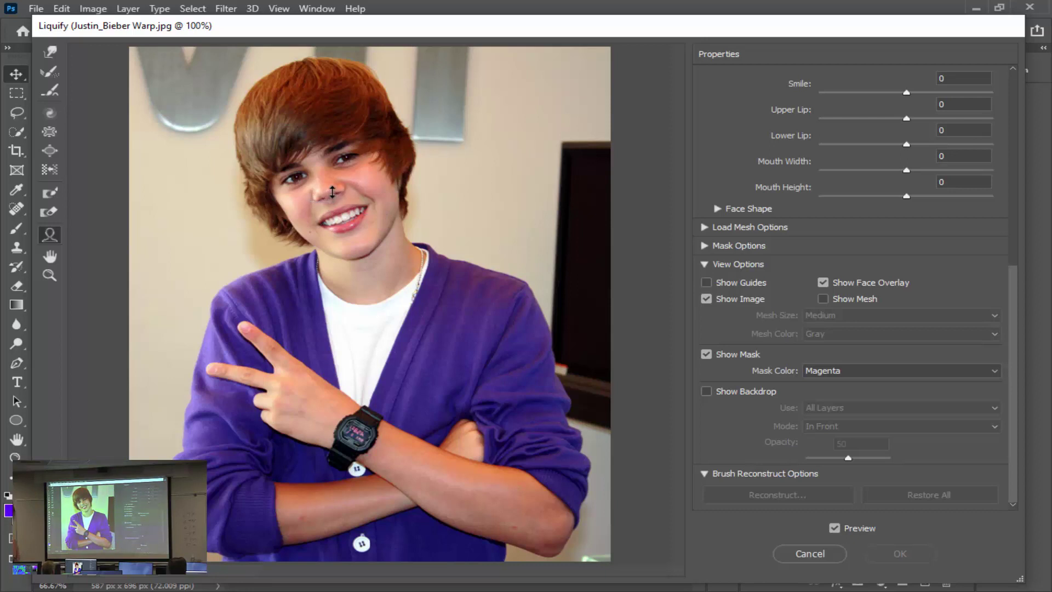
pyautogui.moveTo(331, 185); pyautogui.dragTo(331, 185)
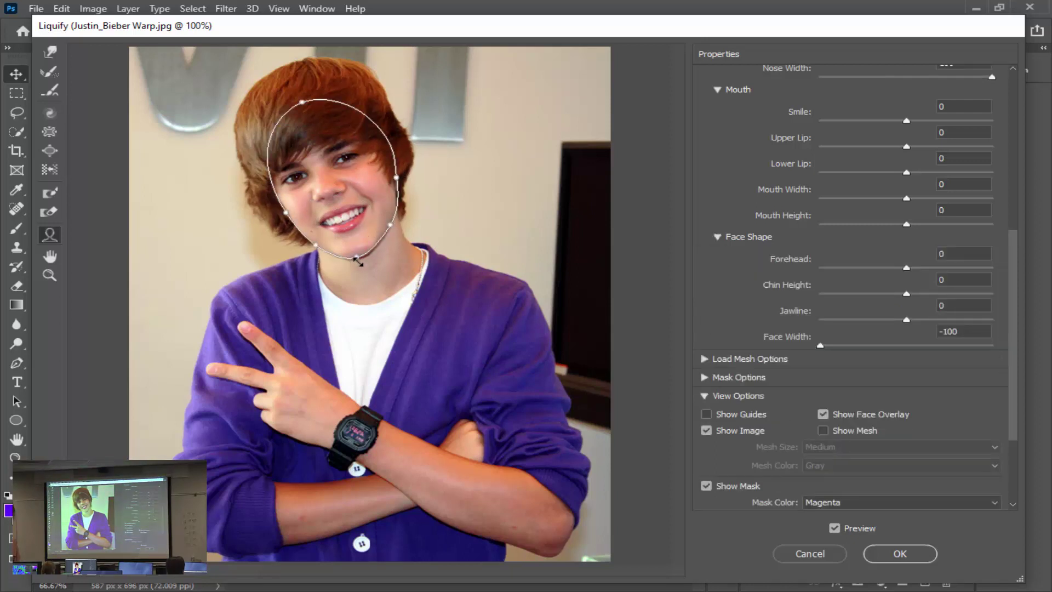
pyautogui.moveTo(357, 261); pyautogui.dragTo(361, 298)
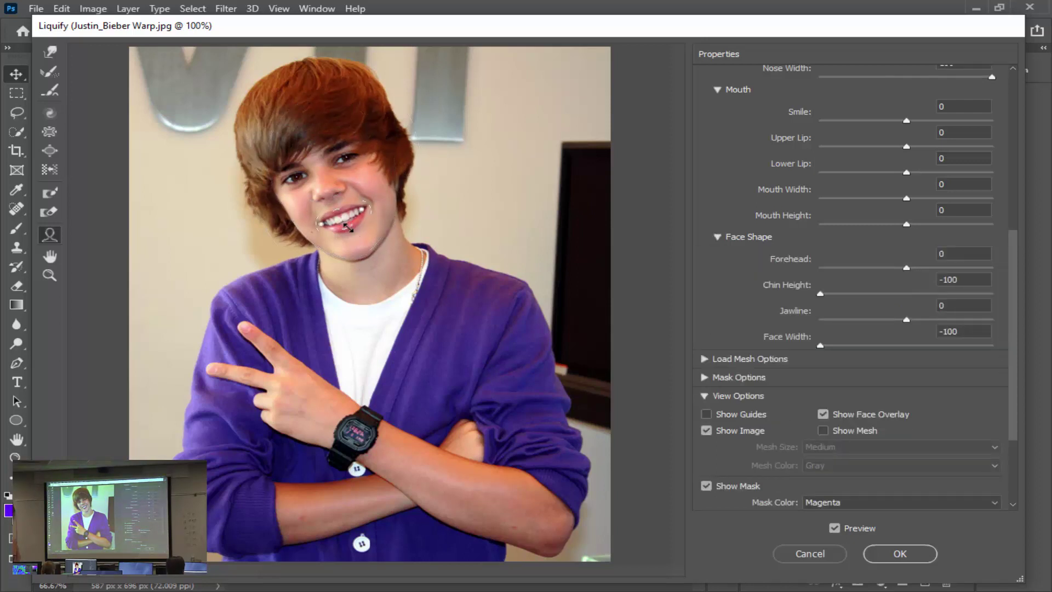
# Step: Set the boy's upper lip to 100, lower lip to -100 and smile to -100, and apply the Liquify changes
pyautogui.moveTo(348, 227); pyautogui.dragTo(348, 199)
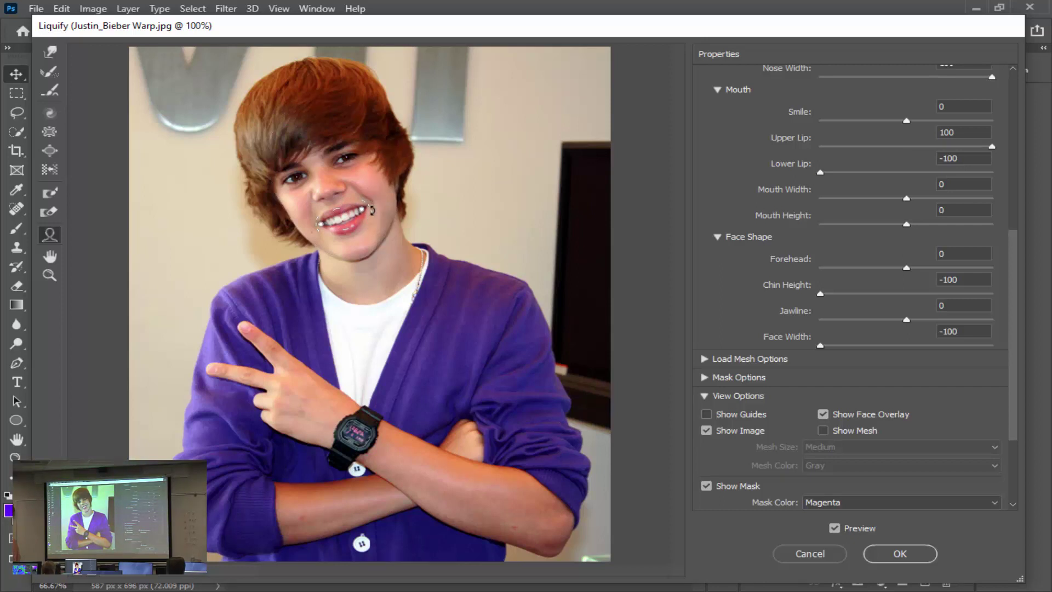
pyautogui.moveTo(367, 230); pyautogui.dragTo(376, 241)
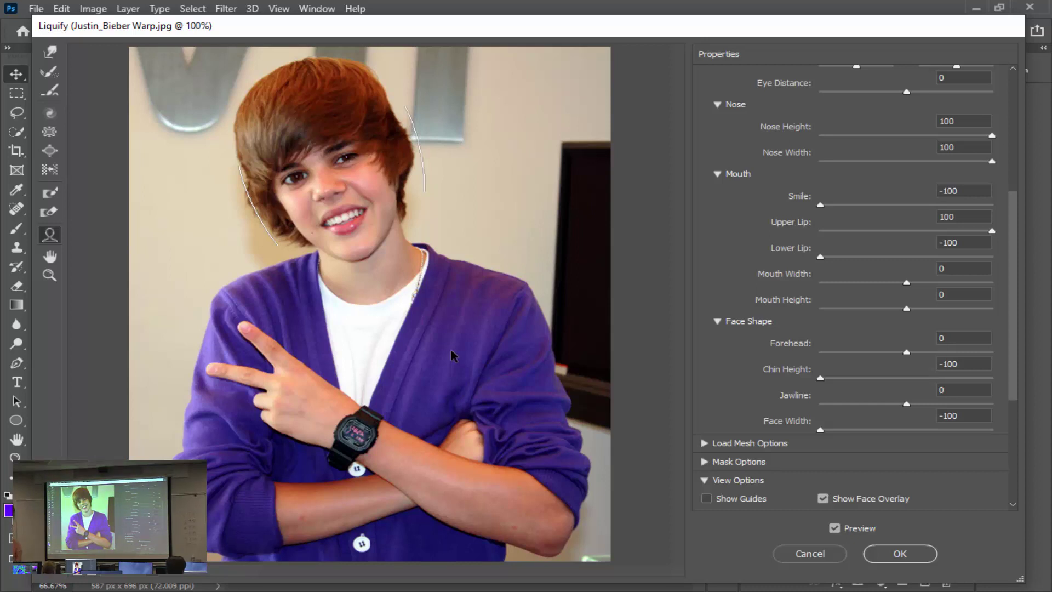
pyautogui.click(916, 550)
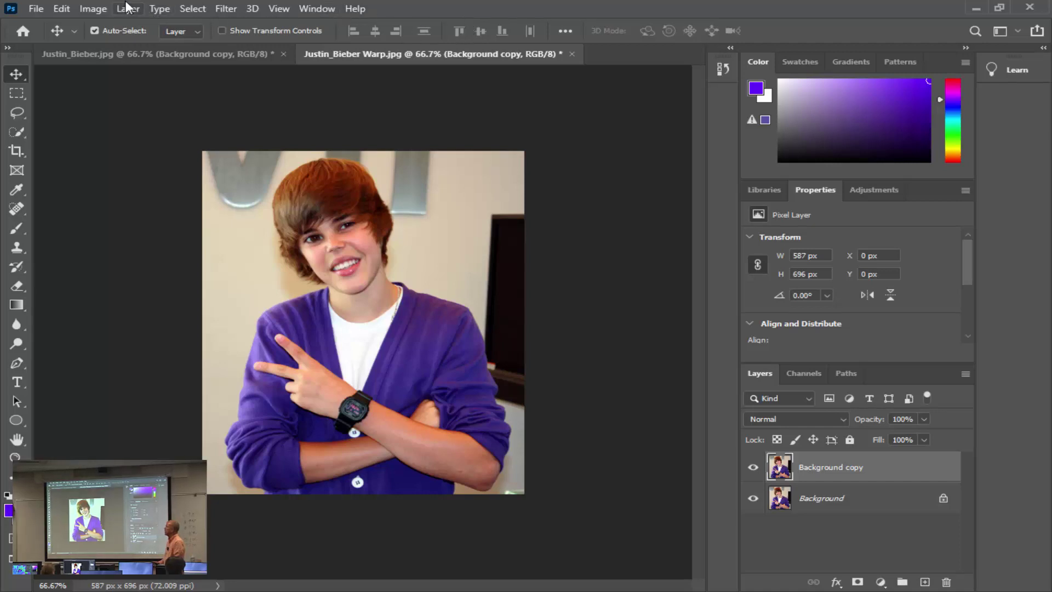
# Step: Try widening the canvas to 16.3 inches with the anchor in the centre, and undo the resize
pyautogui.click(108, 10)
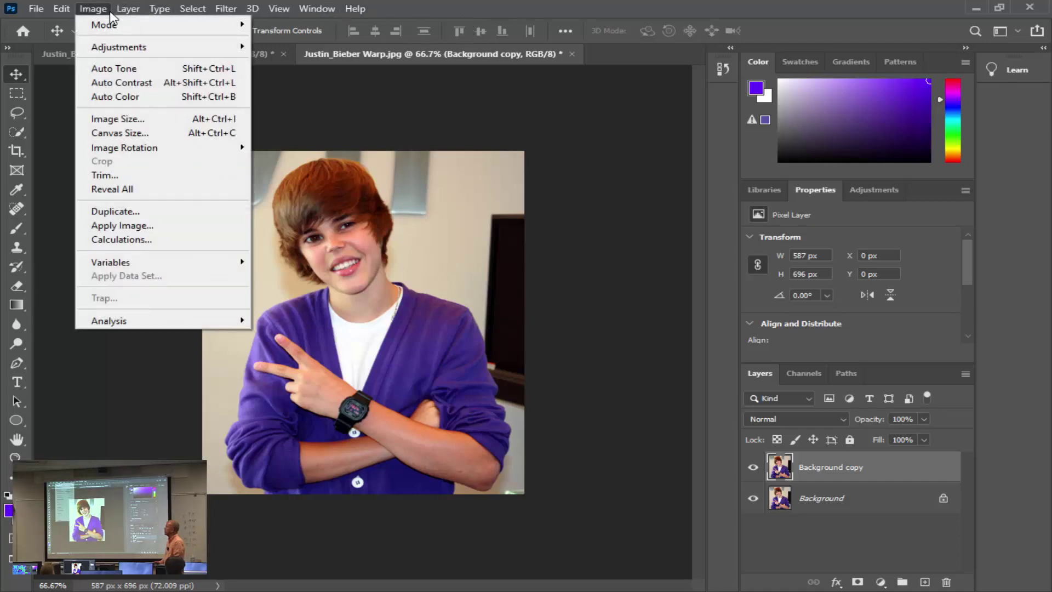
pyautogui.click(149, 133)
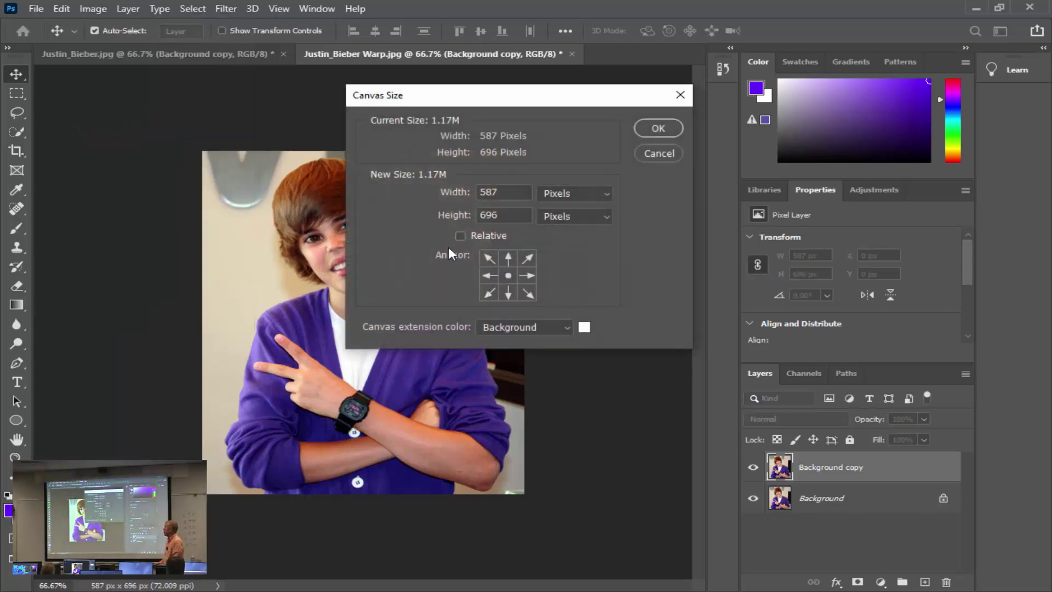
pyautogui.click(572, 195)
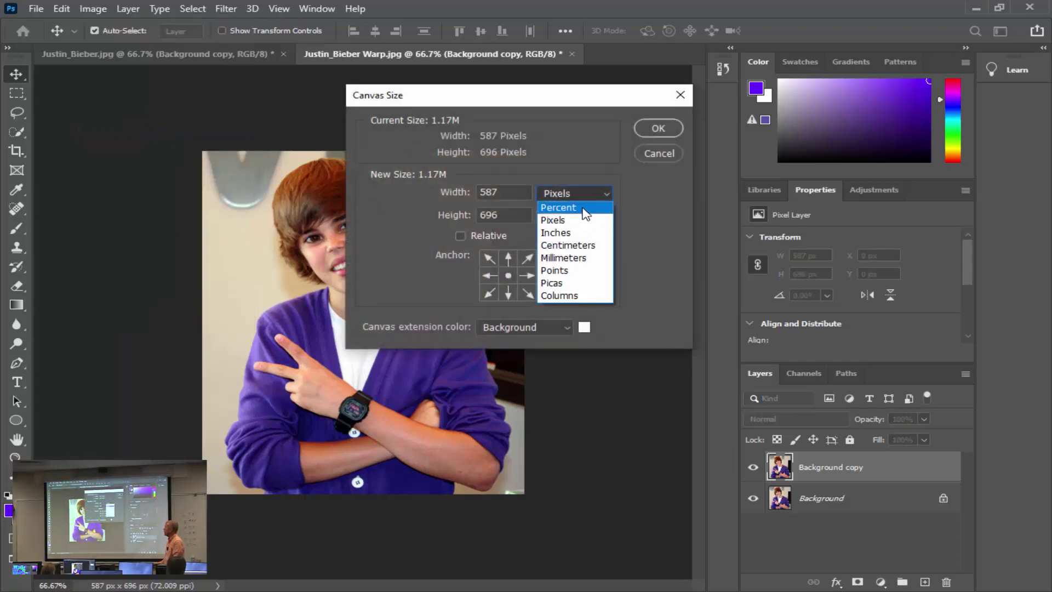
pyautogui.click(556, 233)
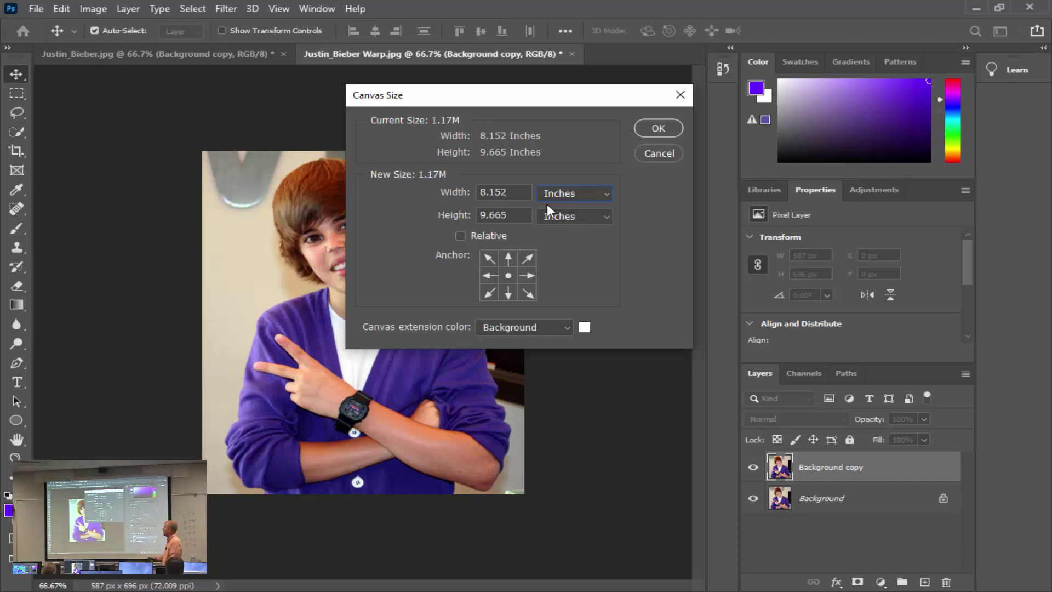
pyautogui.moveTo(514, 193); pyautogui.dragTo(475, 189)
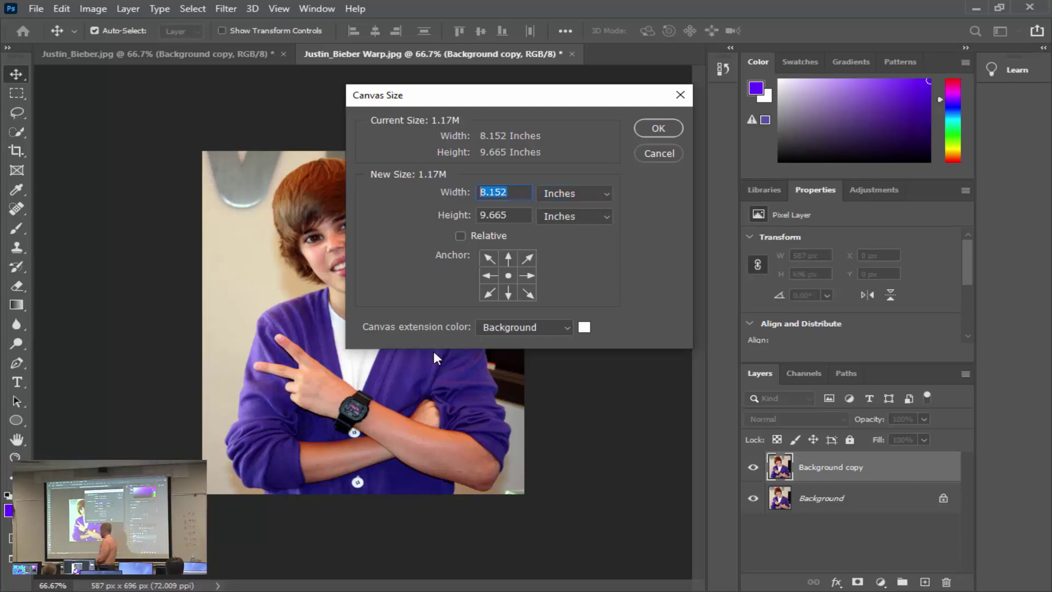
pyautogui.write('16.3')
pyautogui.press('Return')
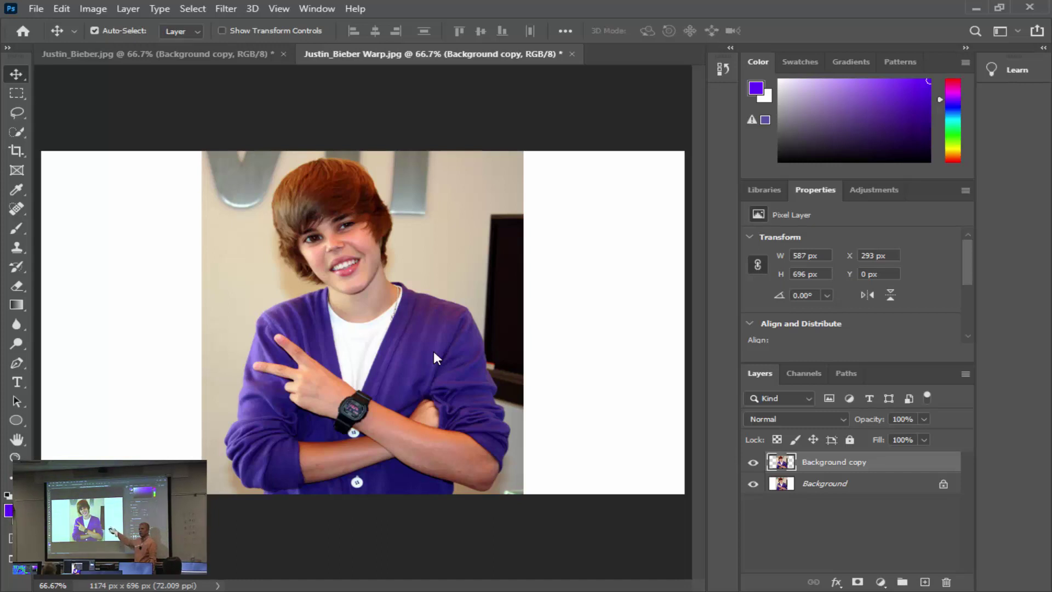
pyautogui.hotkey('ctrl', 'z')
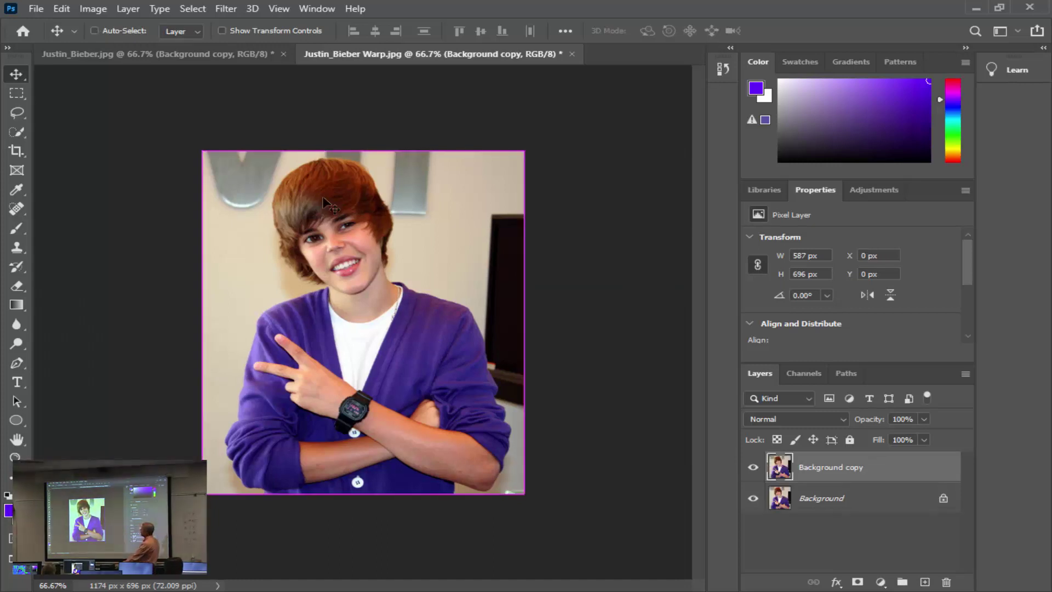
# Step: Widen the canvas to 16.3 inches with the photo anchored at the middle left, so the new space extends to its right
pyautogui.click(82, 8)
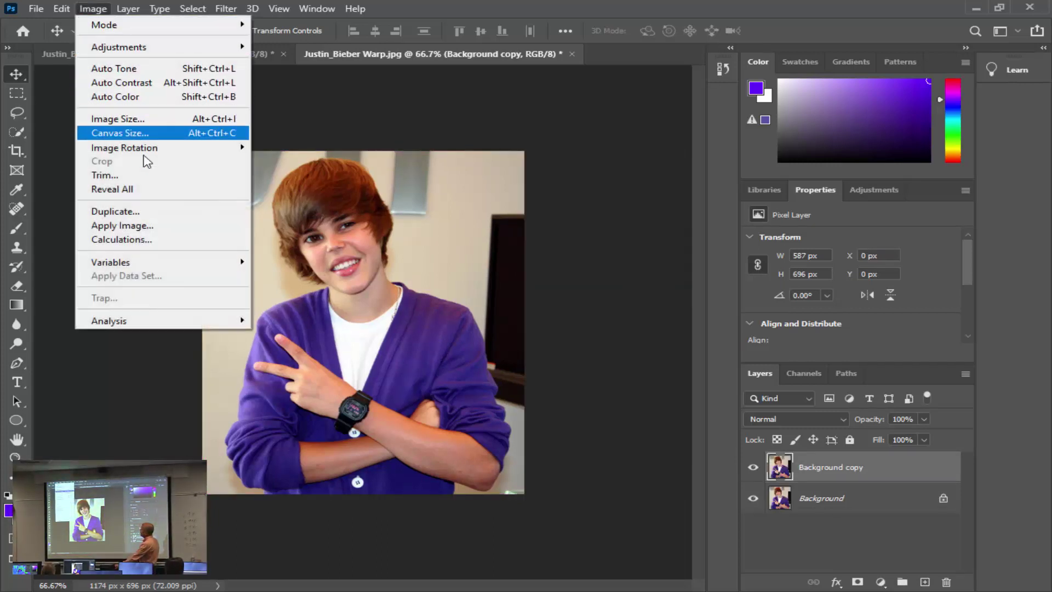
pyautogui.moveTo(157, 146)
pyautogui.click(132, 132)
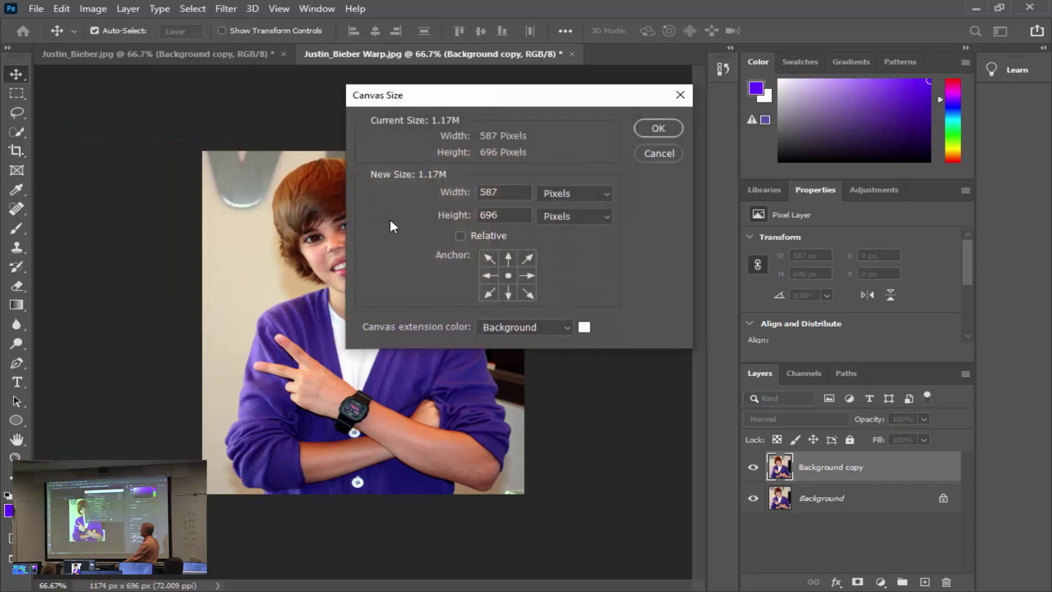
pyautogui.click(574, 215)
pyautogui.click(555, 255)
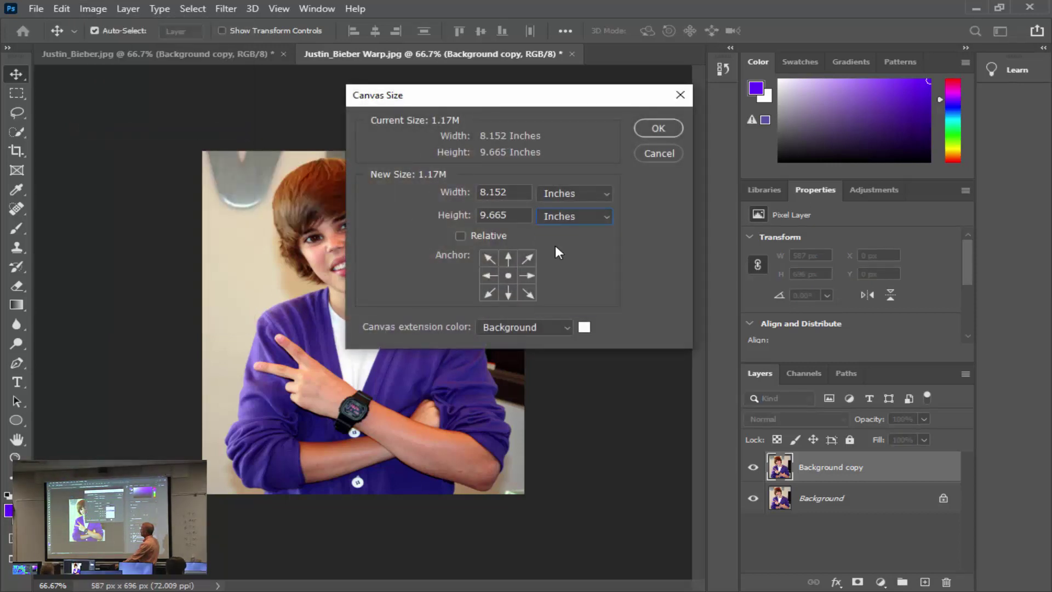
pyautogui.moveTo(521, 193); pyautogui.dragTo(481, 328)
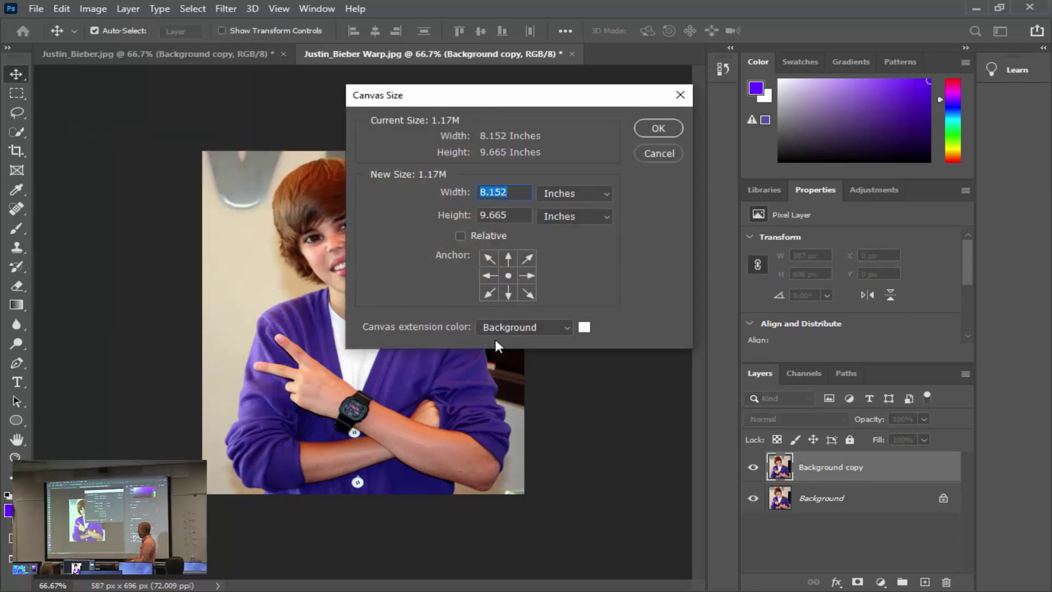
pyautogui.write('16.3')
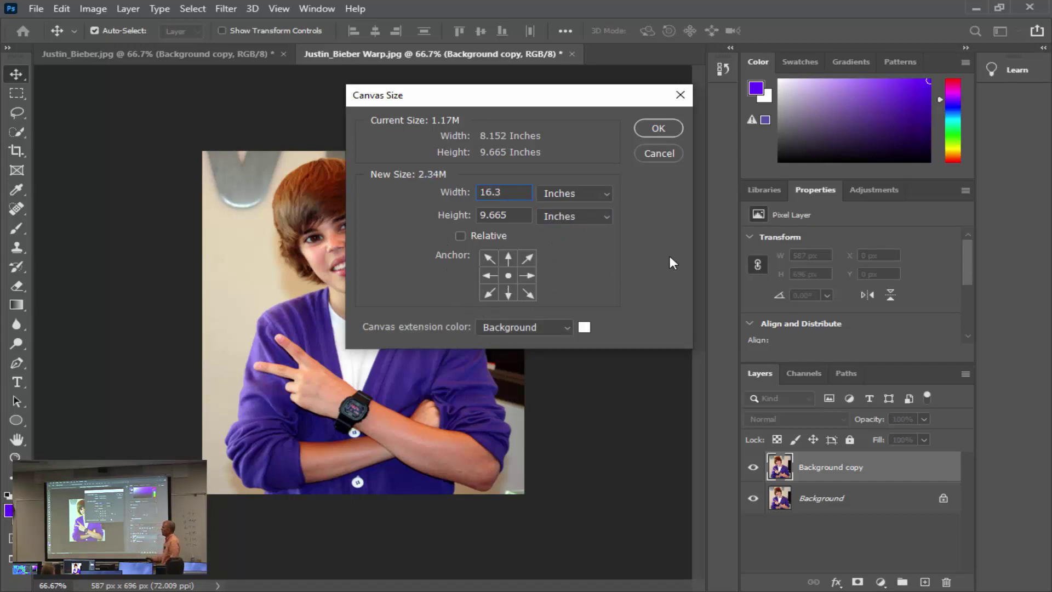
pyautogui.click(486, 276)
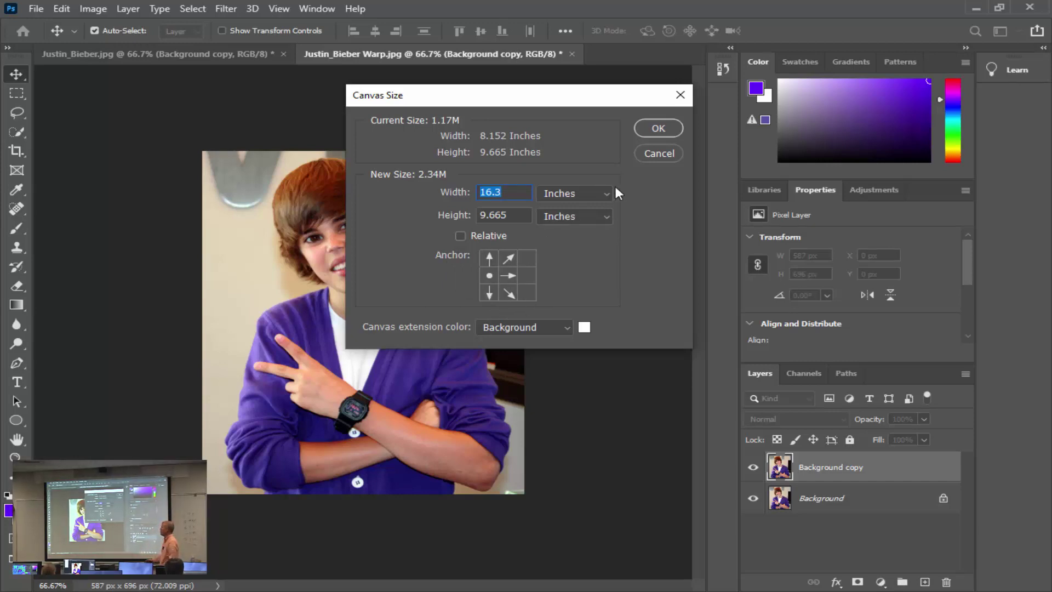
pyautogui.click(652, 126)
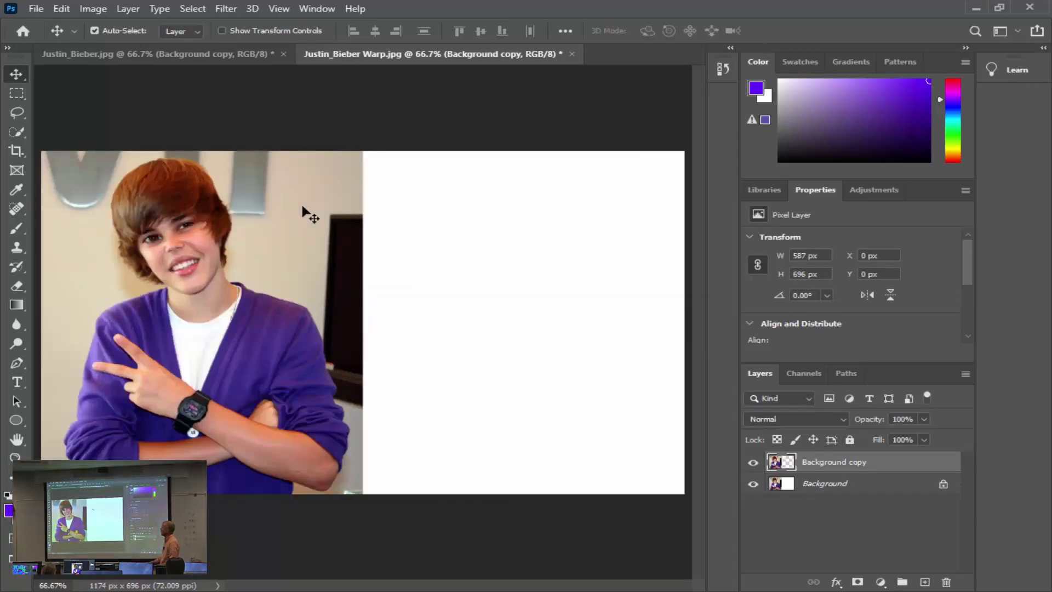
# Step: Move the warped Background copy onto the blank right half of the canvas beside the original, and deselect the layer
pyautogui.moveTo(241, 248); pyautogui.dragTo(488, 221)
pyautogui.click(415, 512)
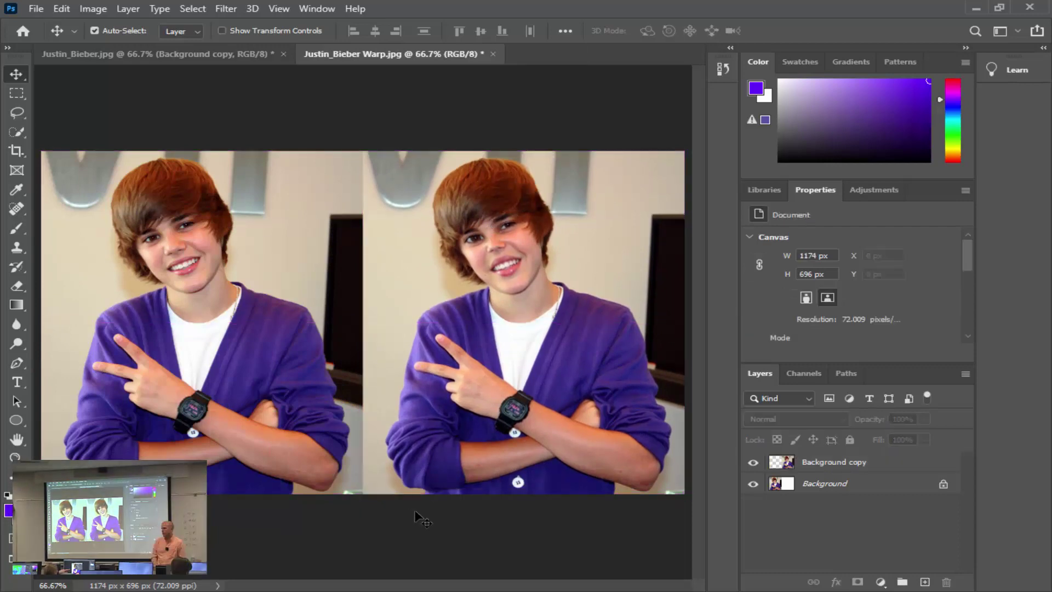